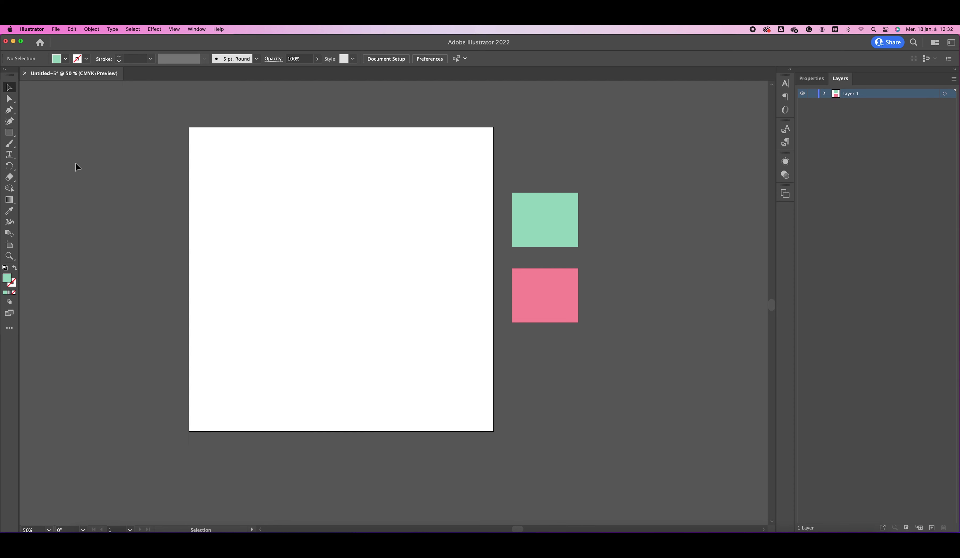
# Create a 1080 × 1080 px mint square on the artboard with the Rectangle tool
pyautogui.click(9, 132)
pyautogui.click(310, 191)
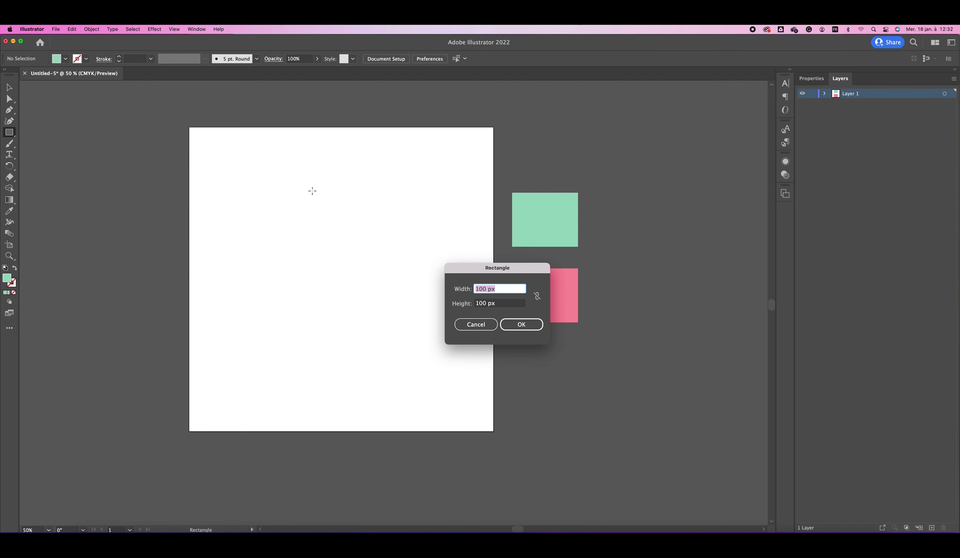
pyautogui.write('10')
pyautogui.press('Tab')
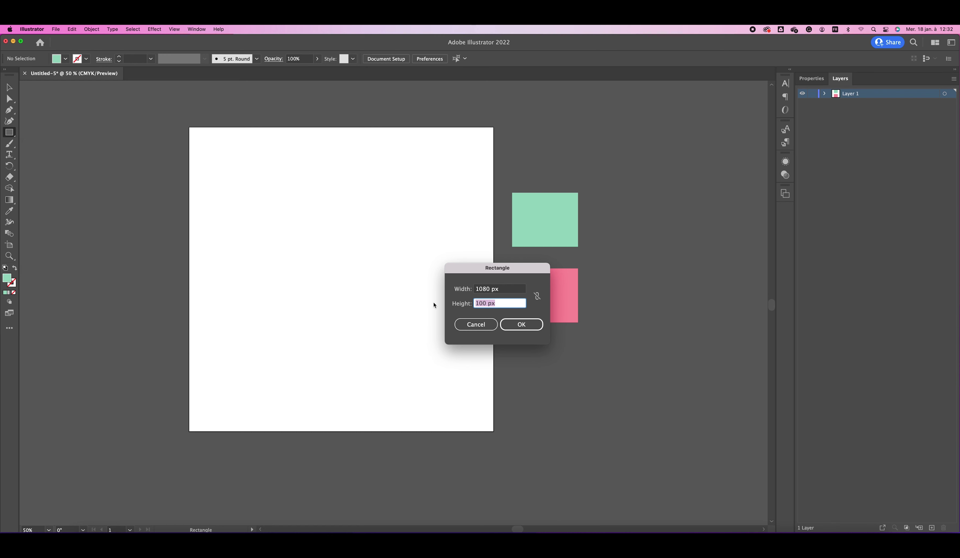
pyautogui.write('1')
pyautogui.press('Return')
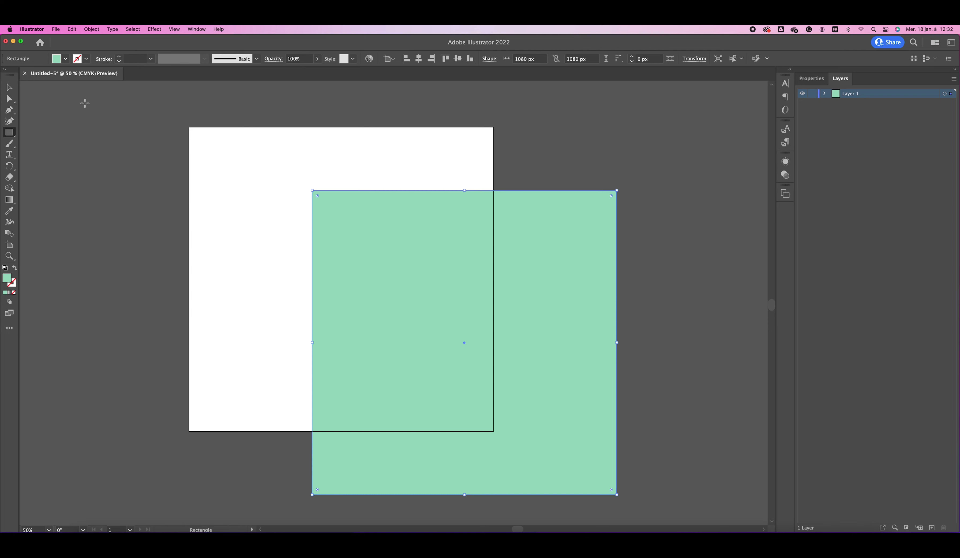
# Centre the square horizontally and vertically on the artboard, then deselect it
pyautogui.click(9, 87)
pyautogui.click(419, 58)
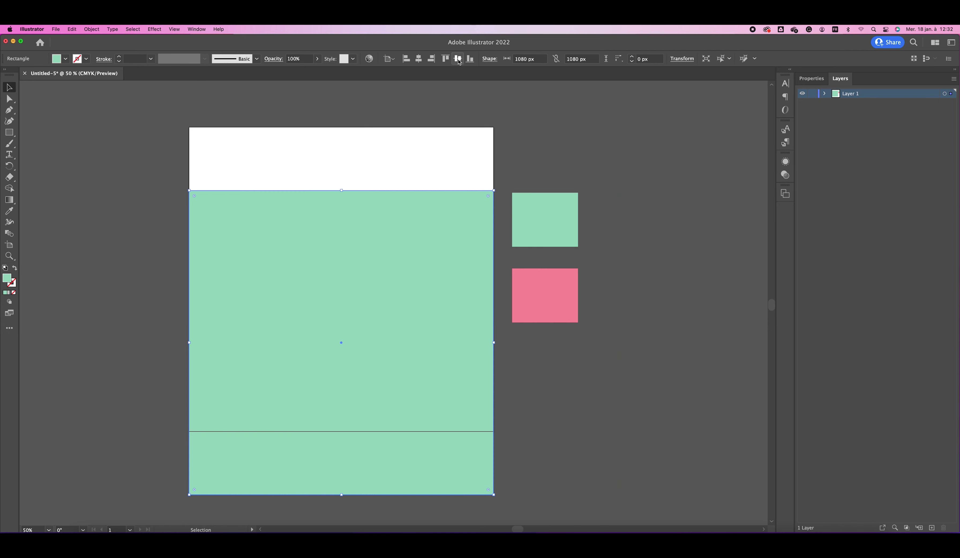
pyautogui.click(457, 59)
pyautogui.click(387, 98)
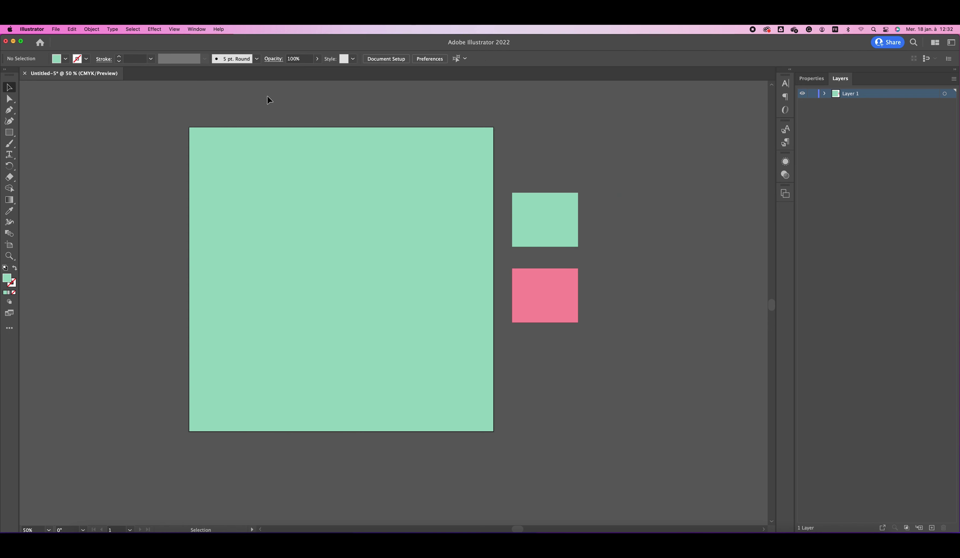
# Apply a freeform gradient to the mint background square from the Gradient panel
pyautogui.click(196, 29)
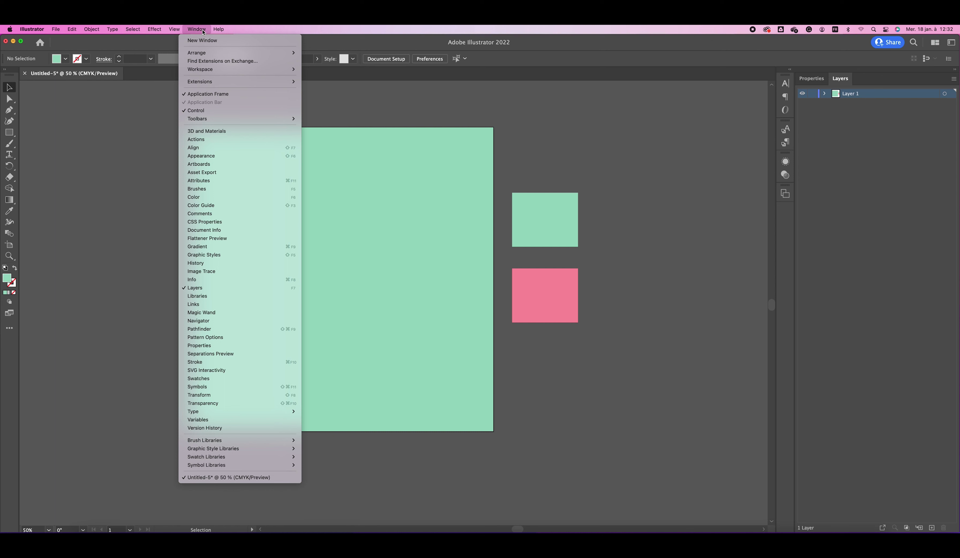
pyautogui.click(236, 247)
pyautogui.click(432, 146)
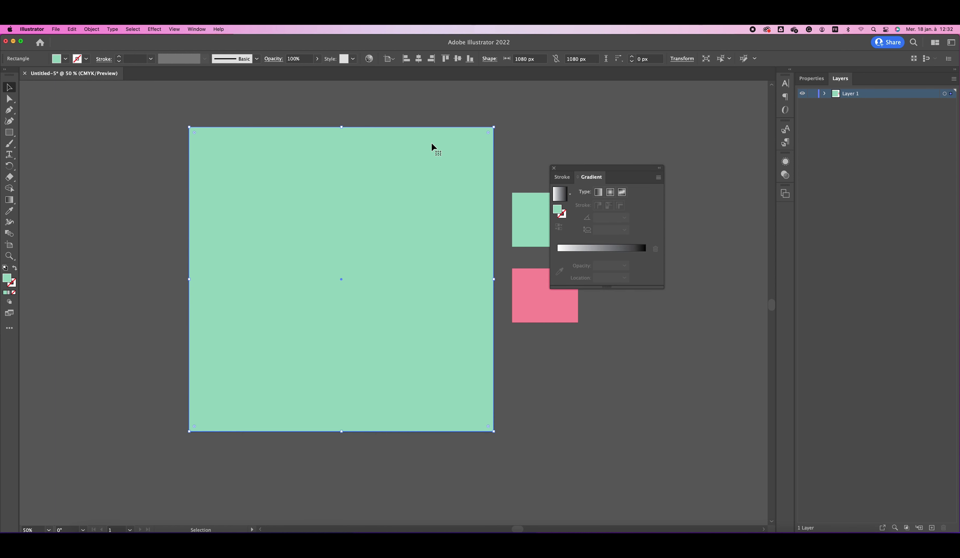
pyautogui.click(621, 193)
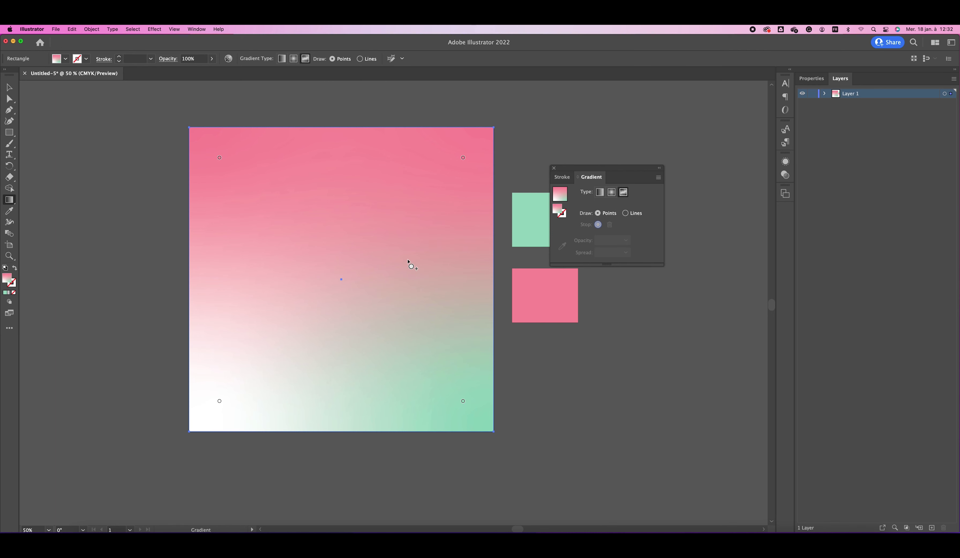
# Rearrange the freeform gradient points so mint sits lower left and pink upper right
pyautogui.moveTo(463, 401)
pyautogui.mouseDown()
pyautogui.moveTo(230, 361)
pyautogui.moveTo(245, 363)
pyautogui.mouseUp()
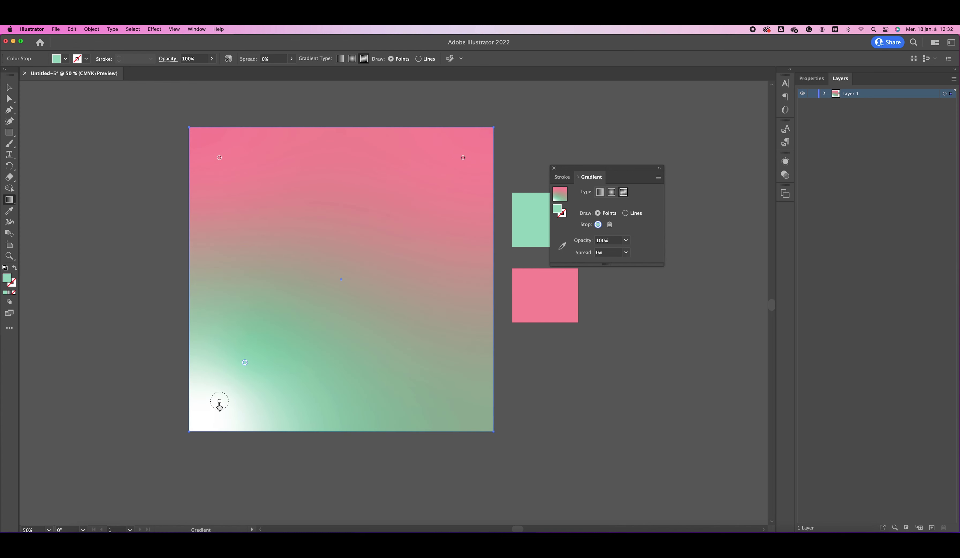
pyautogui.moveTo(219, 405); pyautogui.dragTo(172, 459)
pyautogui.moveTo(245, 363); pyautogui.dragTo(315, 298)
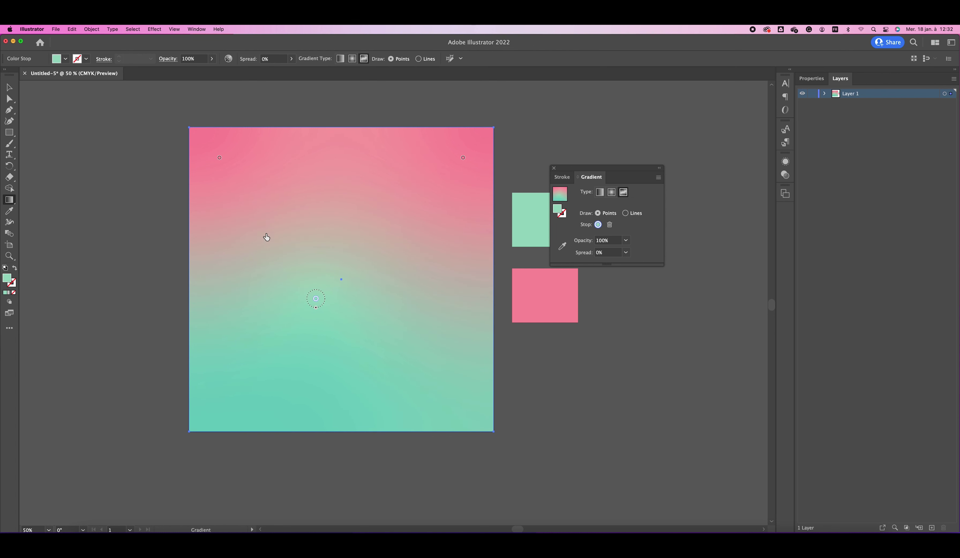
pyautogui.click(266, 219)
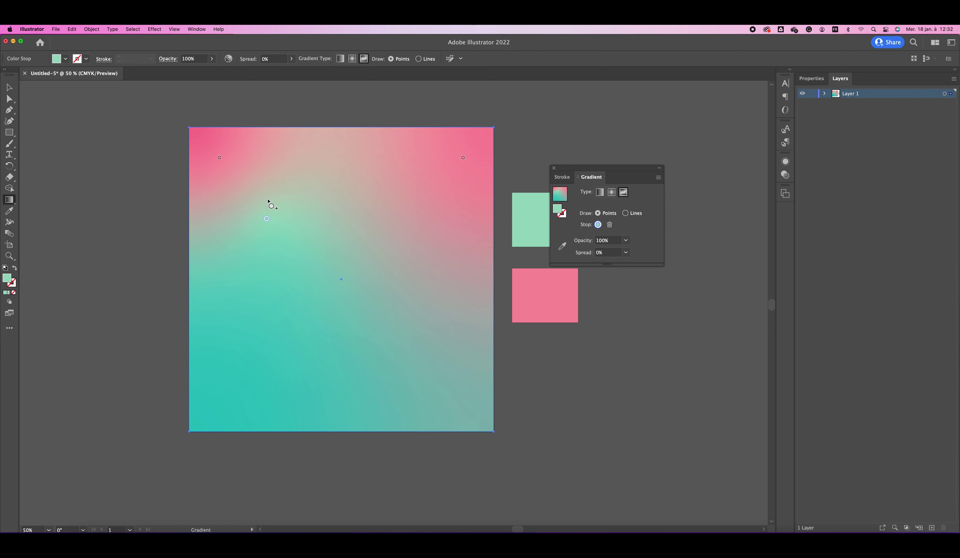
pyautogui.click(267, 220)
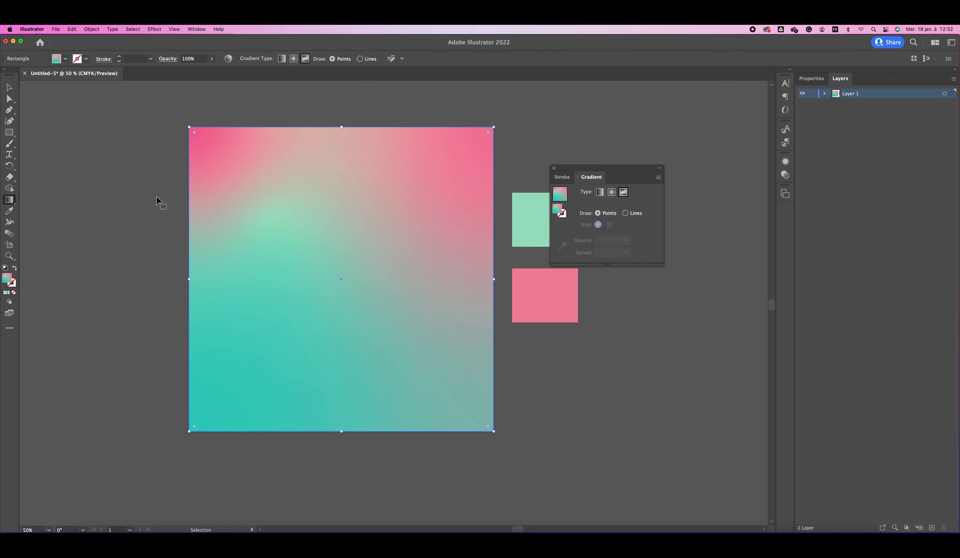
pyautogui.press('cmd+z')
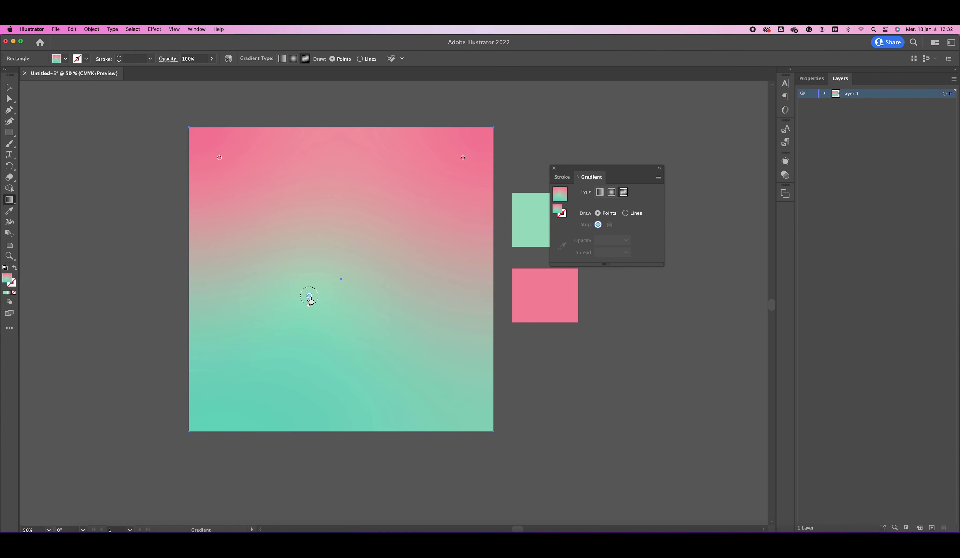
pyautogui.click(313, 299)
pyautogui.moveTo(220, 158); pyautogui.dragTo(199, 109)
pyautogui.moveTo(463, 159); pyautogui.dragTo(395, 209)
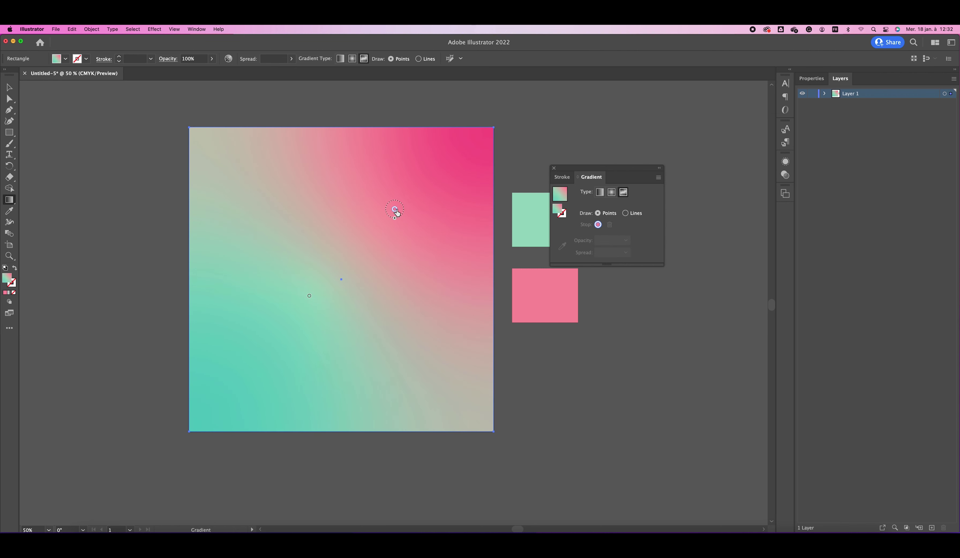
# Lock the gradient background square with Object > Lock > Selection
pyautogui.click(9, 87)
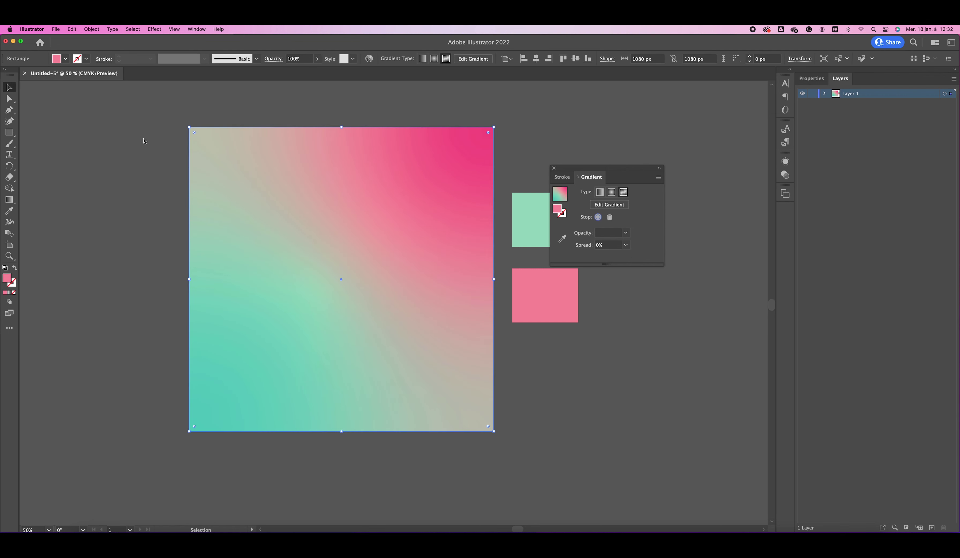
pyautogui.click(153, 135)
pyautogui.click(310, 162)
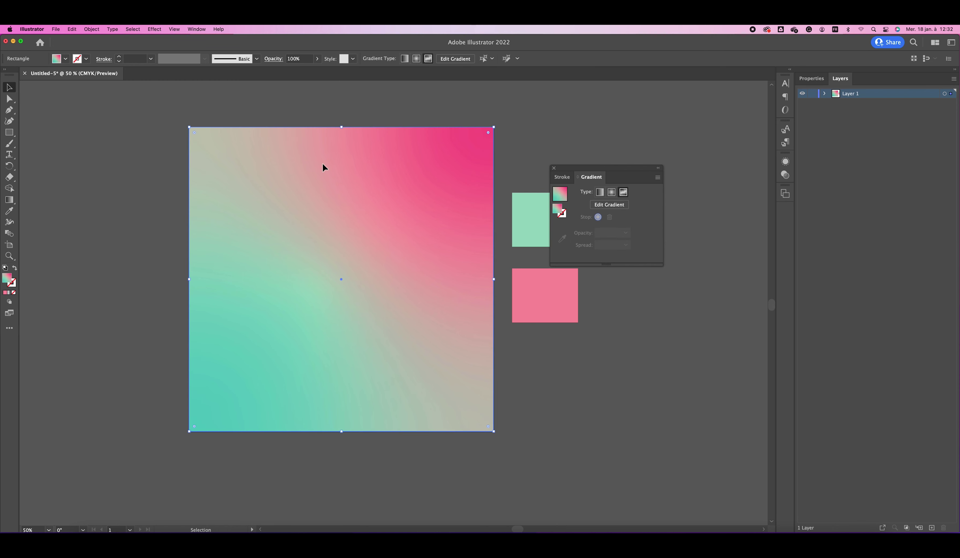
pyautogui.click(92, 29)
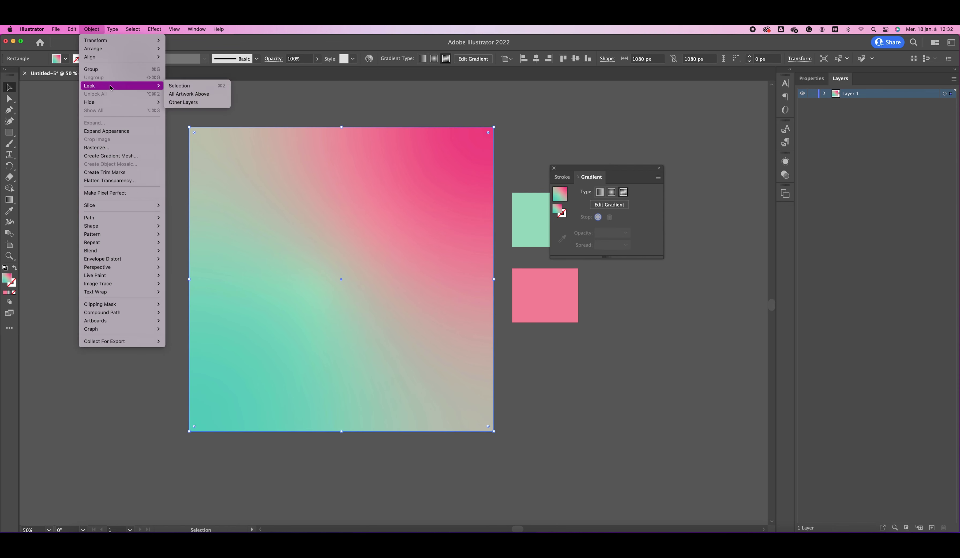
pyautogui.click(198, 87)
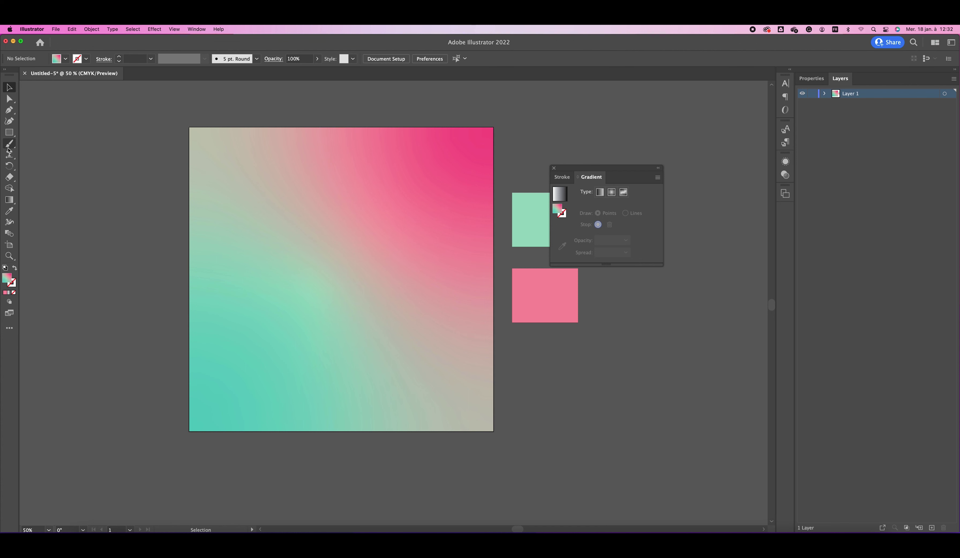
pyautogui.click(10, 155)
# Type 'SWEET', scale it to about 202 pt, and move it toward the top centre
pyautogui.click(293, 200)
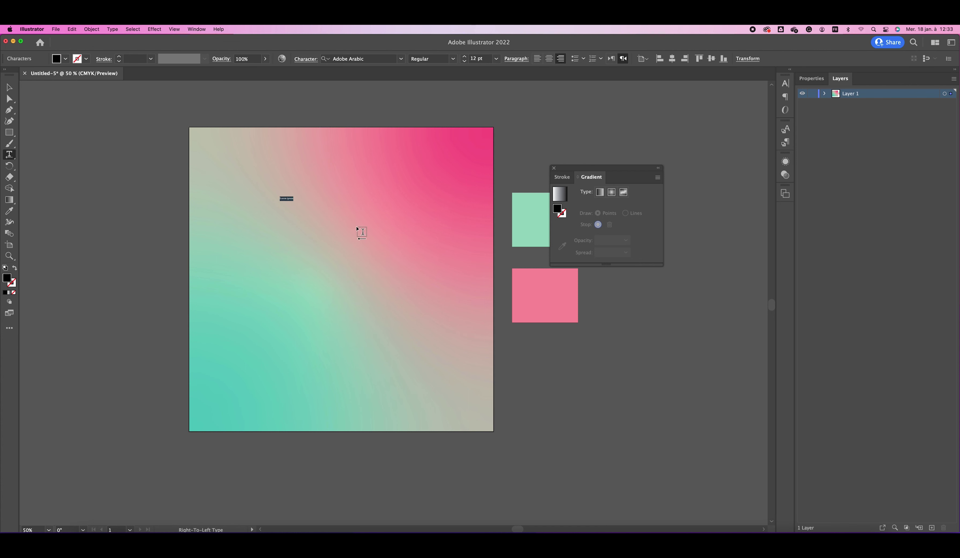
pyautogui.write('sw')
pyautogui.click(9, 88)
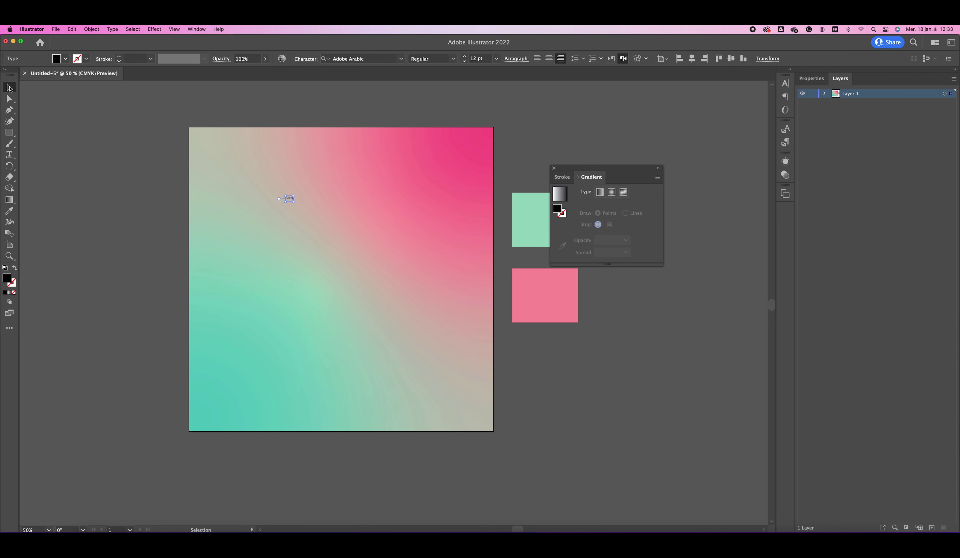
pyautogui.moveTo(293, 201); pyautogui.dragTo(357, 235)
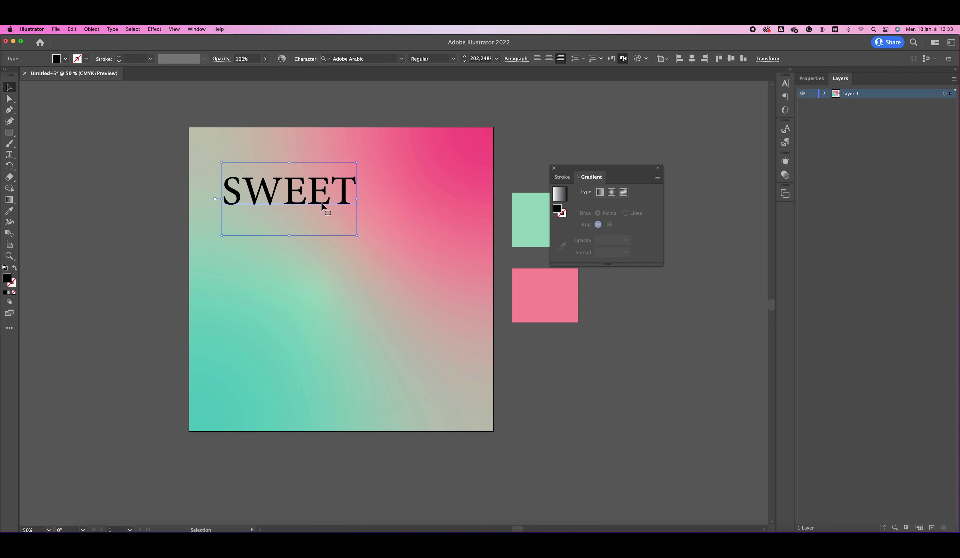
pyautogui.moveTo(322, 205); pyautogui.dragTo(359, 240)
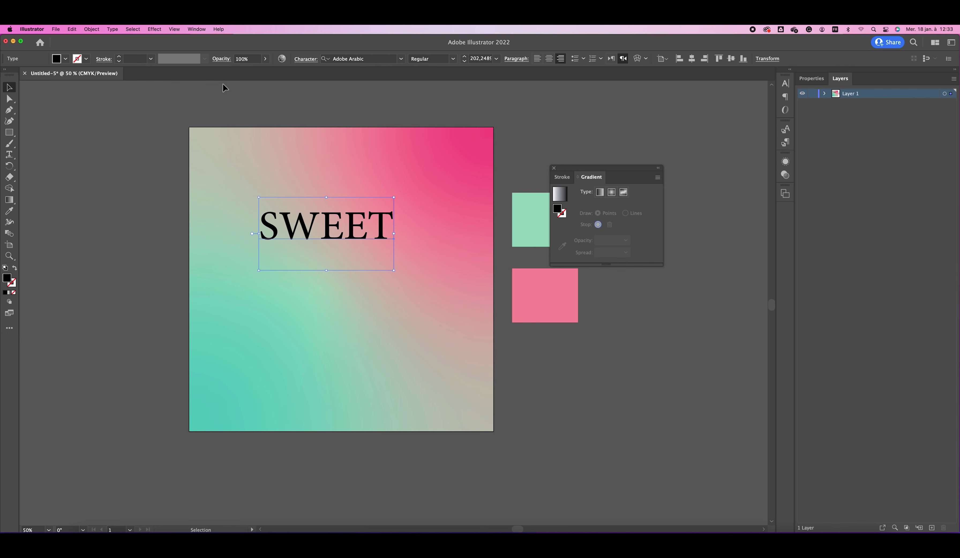
pyautogui.click(197, 29)
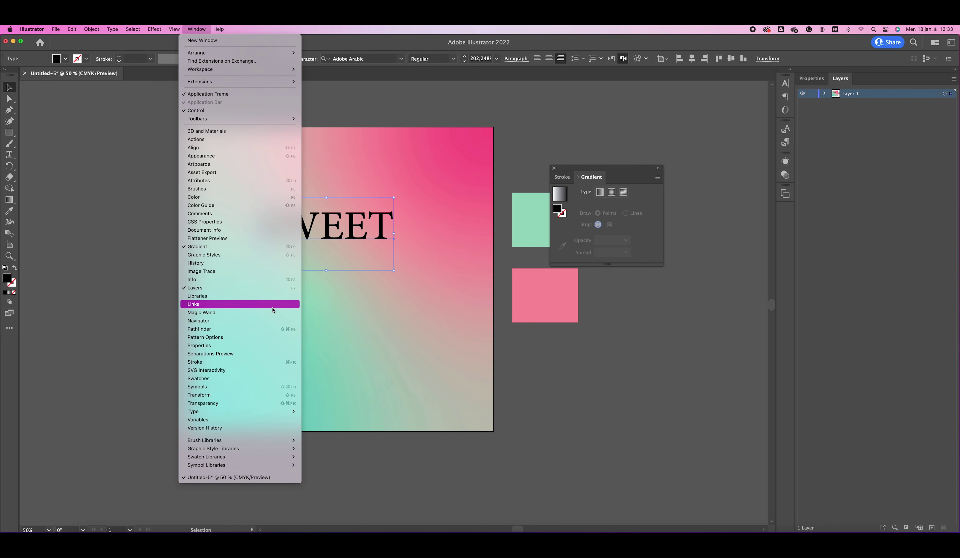
# Set SWEET in the Modak font and shift it slightly right
pyautogui.moveTo(225, 411)
pyautogui.click(311, 413)
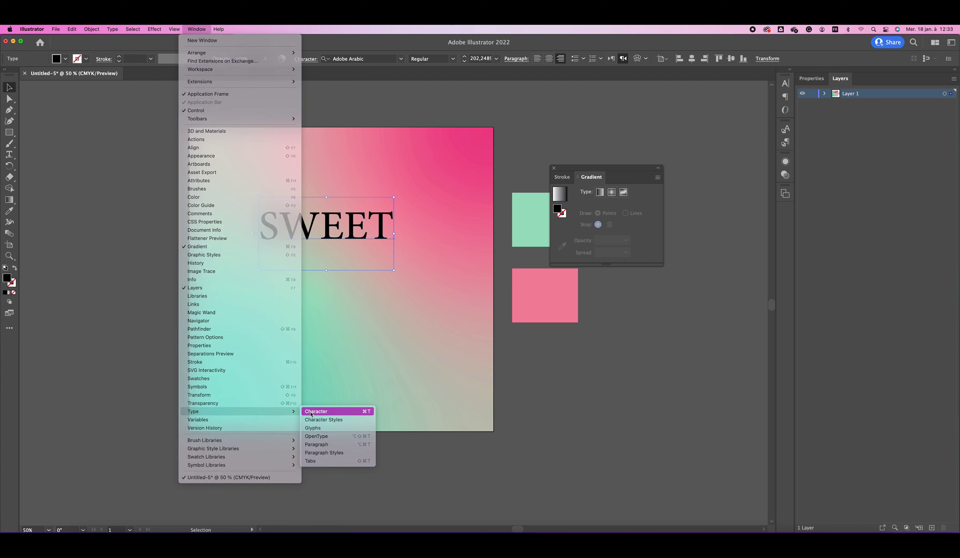
pyautogui.click(720, 93)
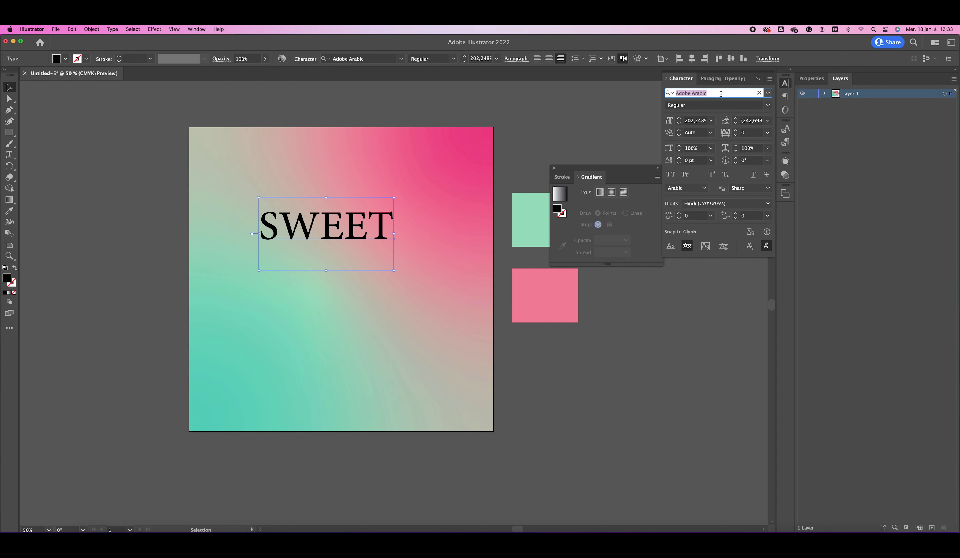
pyautogui.write('Mod')
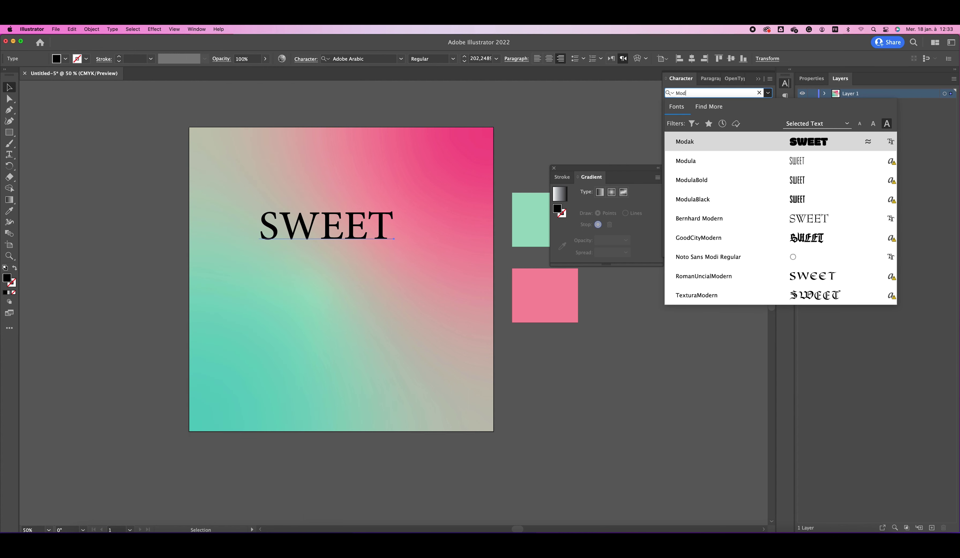
pyautogui.press('Return')
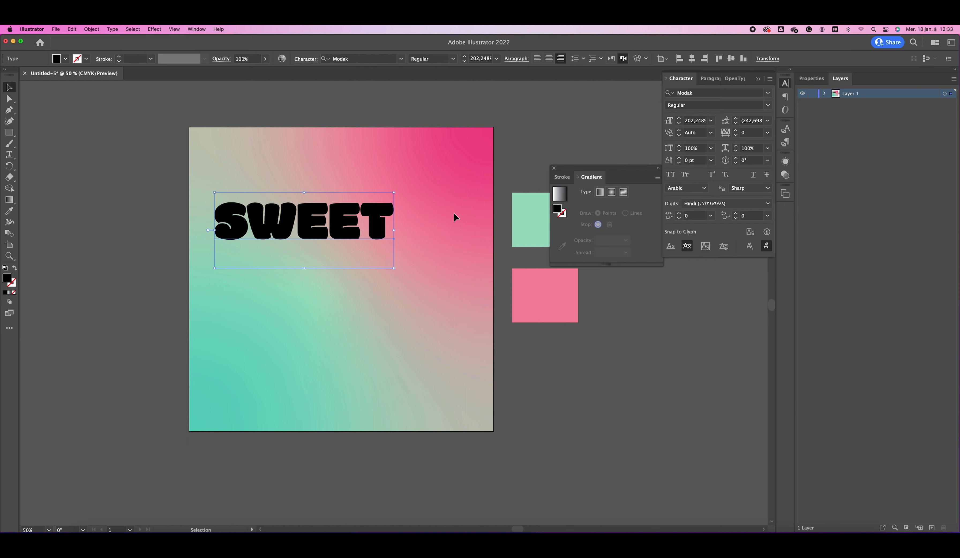
pyautogui.moveTo(308, 234); pyautogui.dragTo(347, 249)
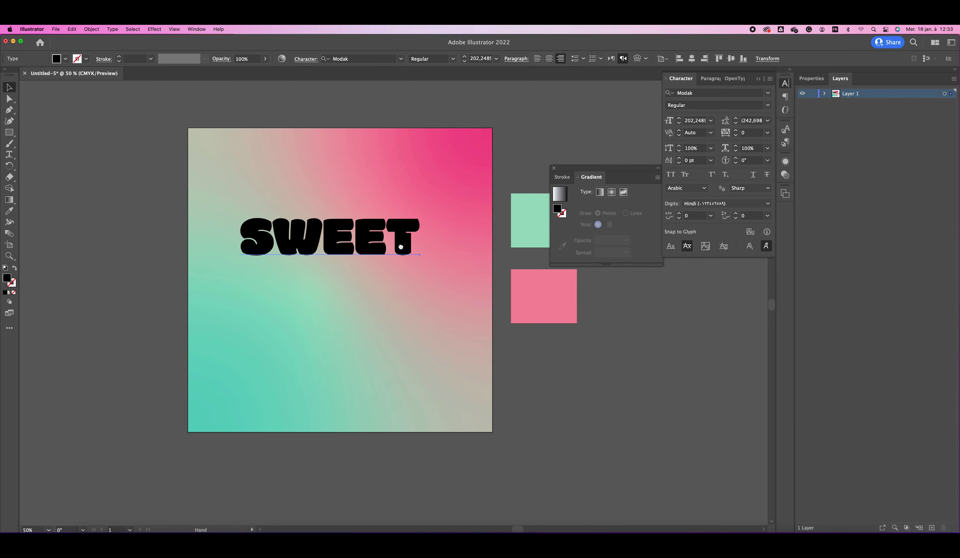
# Fill SWEET with the mint swatch colour, nudge it right, and close the Gradient panel
pyautogui.hscroll(3, 364, 247)
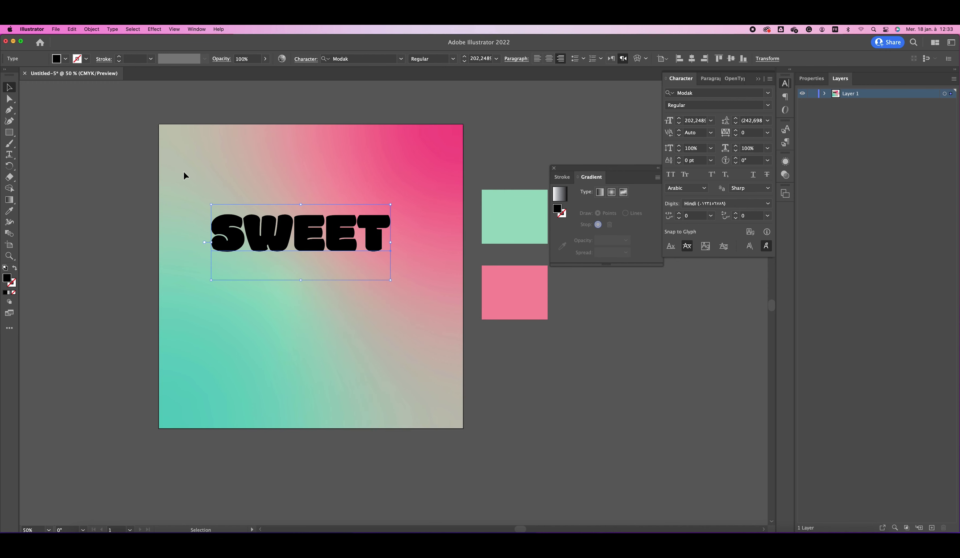
pyautogui.click(9, 211)
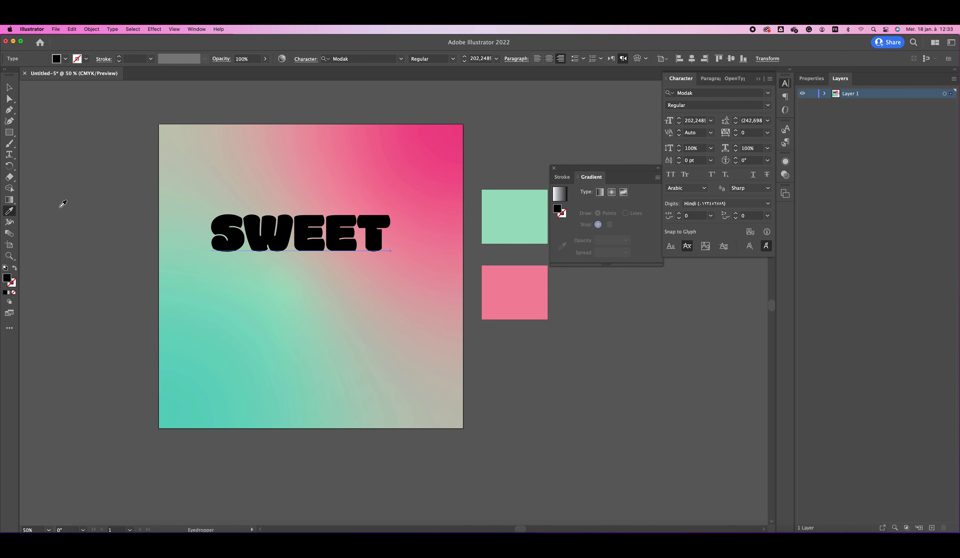
pyautogui.click(489, 201)
pyautogui.click(9, 87)
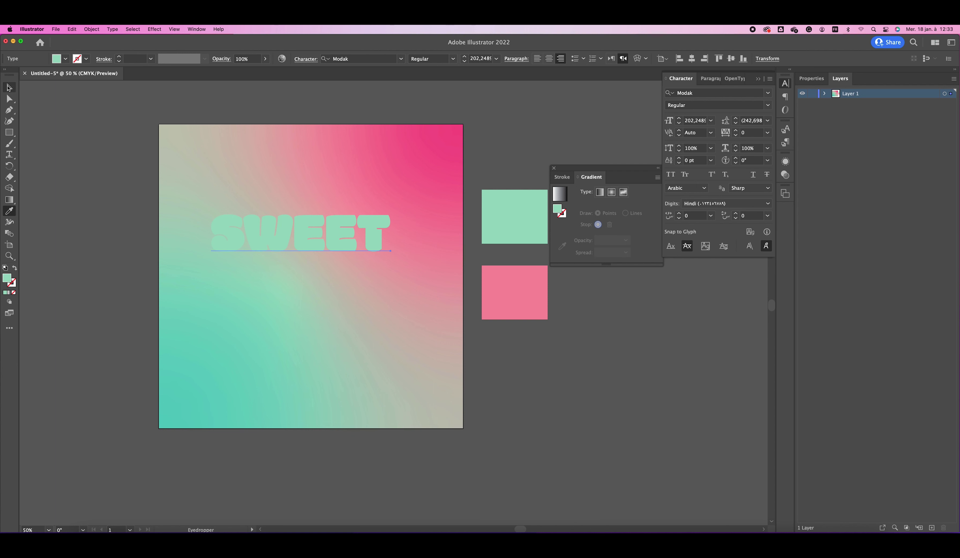
pyautogui.click(87, 107)
pyautogui.moveTo(271, 225); pyautogui.dragTo(280, 226)
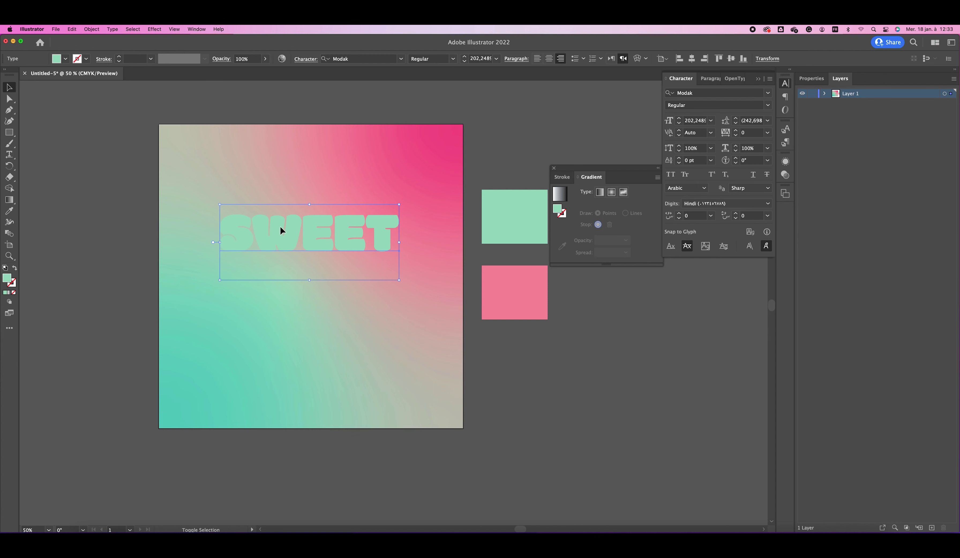
pyautogui.click(554, 168)
# Give SWEET an Inflate 3D effect: 60 px depth, 36% volume, inflated on both sides
pyautogui.click(197, 31)
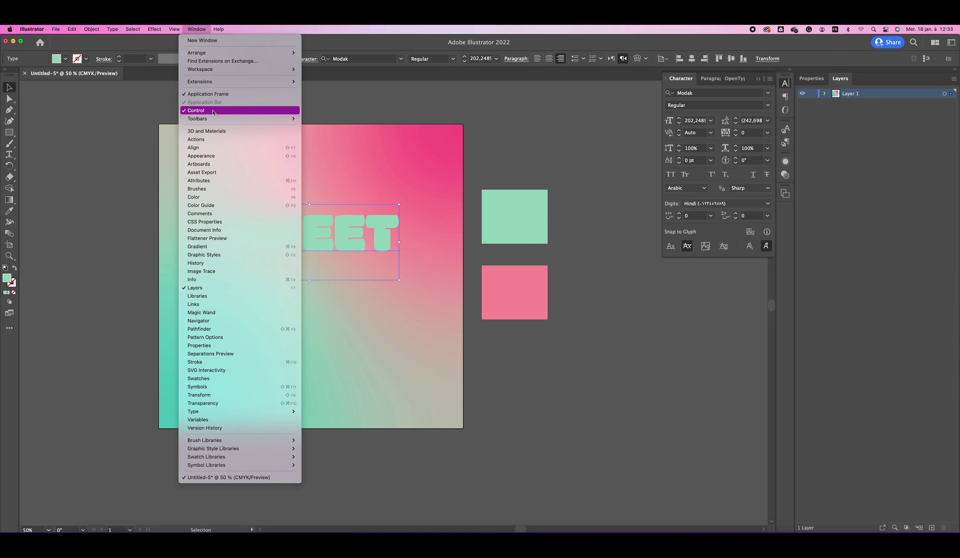
pyautogui.click(214, 133)
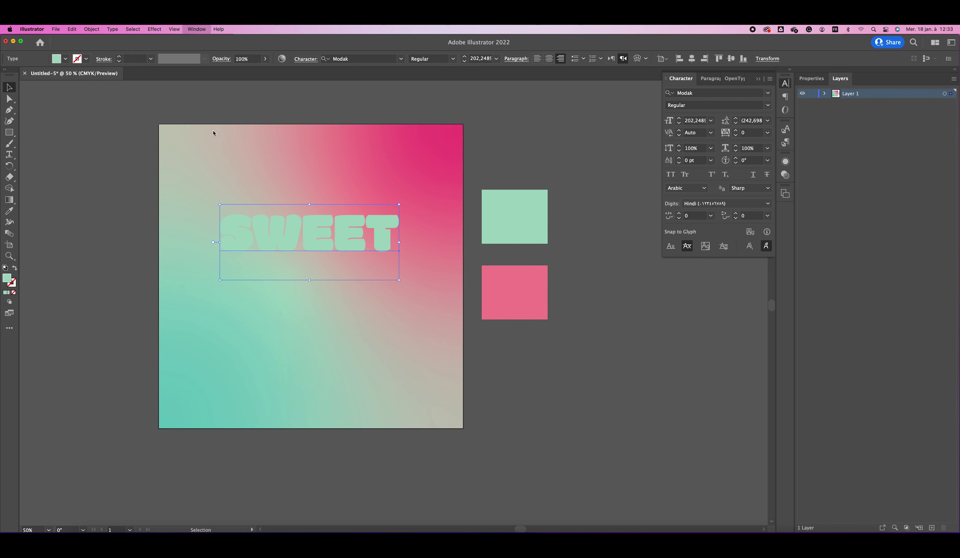
pyautogui.moveTo(565, 222); pyautogui.dragTo(561, 128)
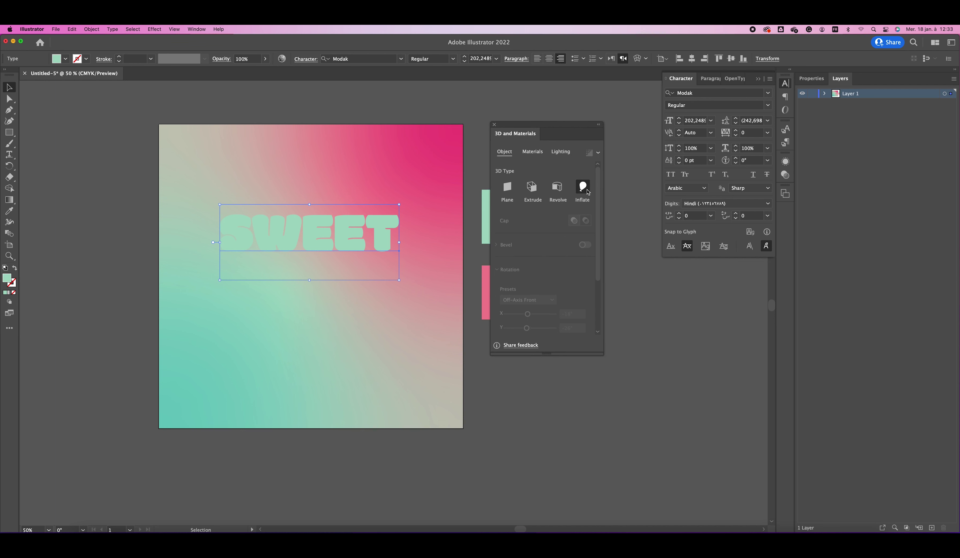
pyautogui.click(588, 191)
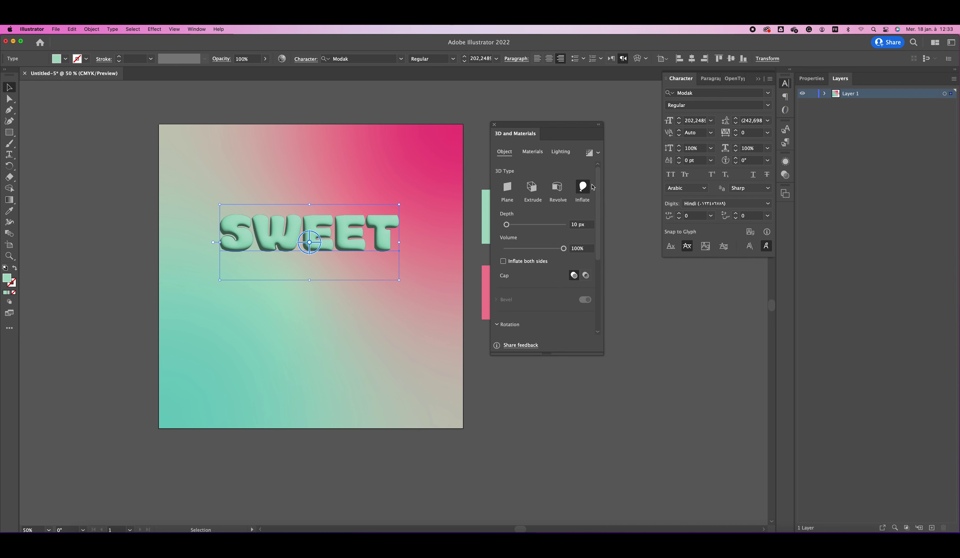
pyautogui.click(589, 227)
pyautogui.write('60')
pyautogui.press('Tab')
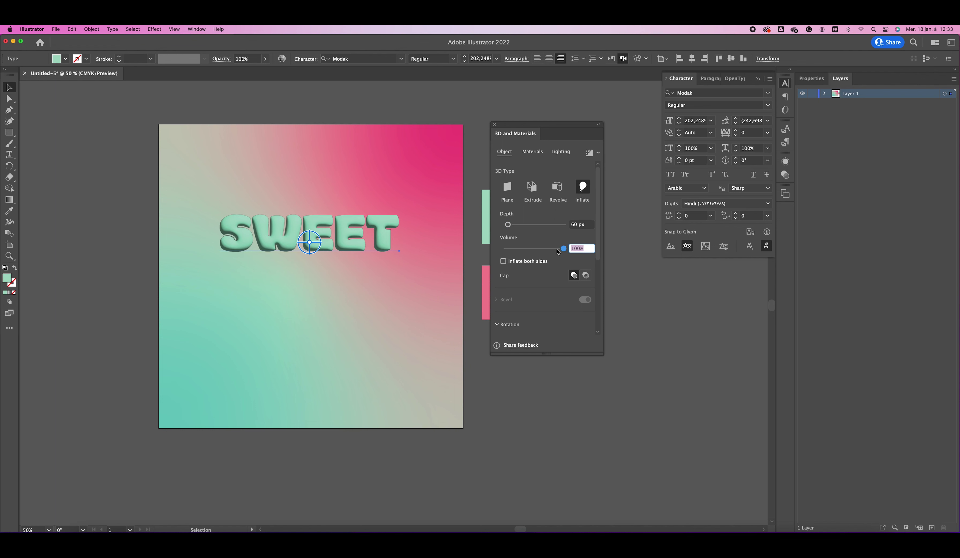
pyautogui.write('3')
pyautogui.write('6')
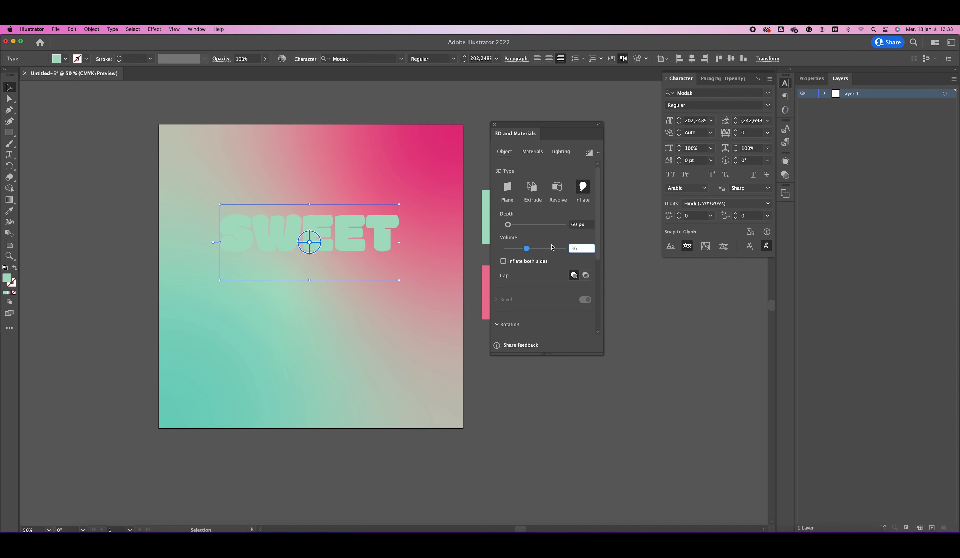
pyautogui.press('Return')
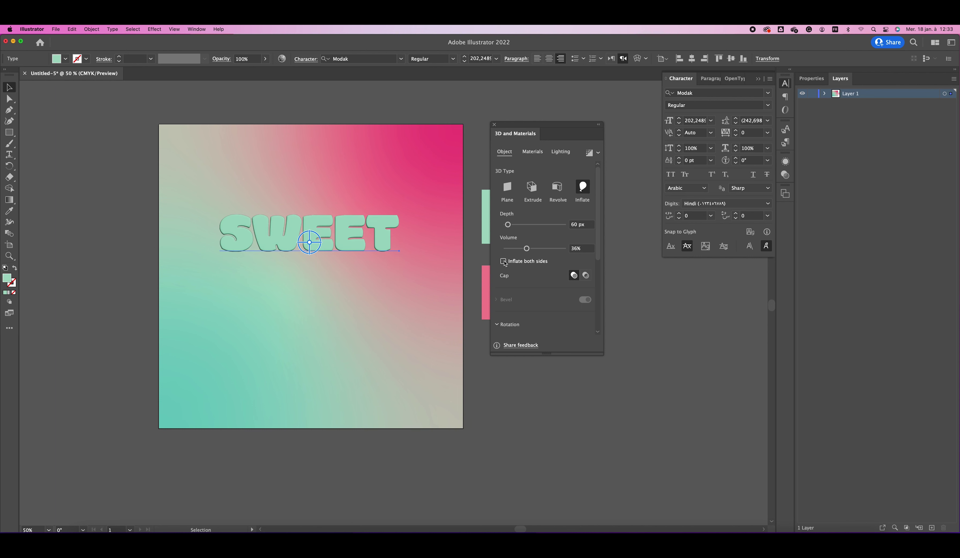
pyautogui.click(503, 261)
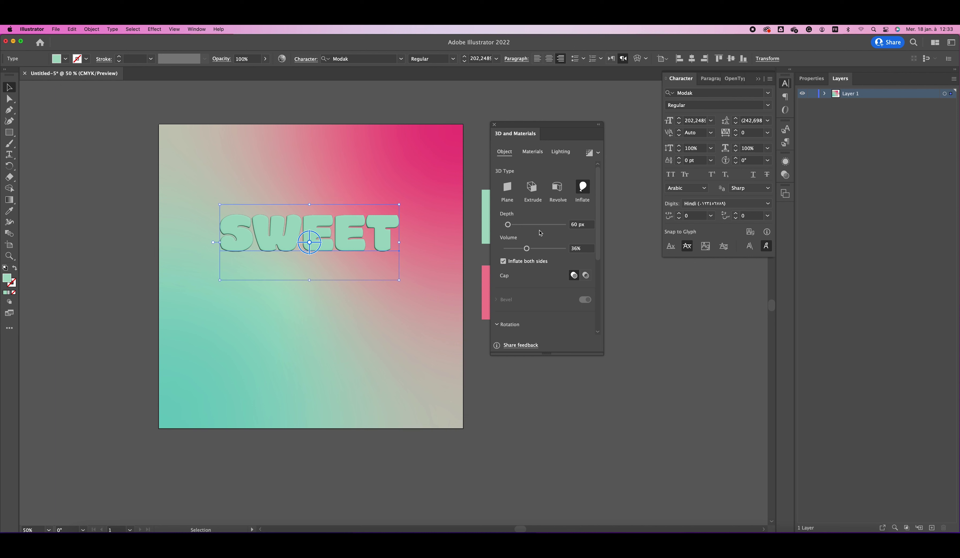
# Rotate SWEET to the Isometric Left preset (X -45°, Y 35.264°, Z 30°)
pyautogui.scroll(-3, 560, 235)
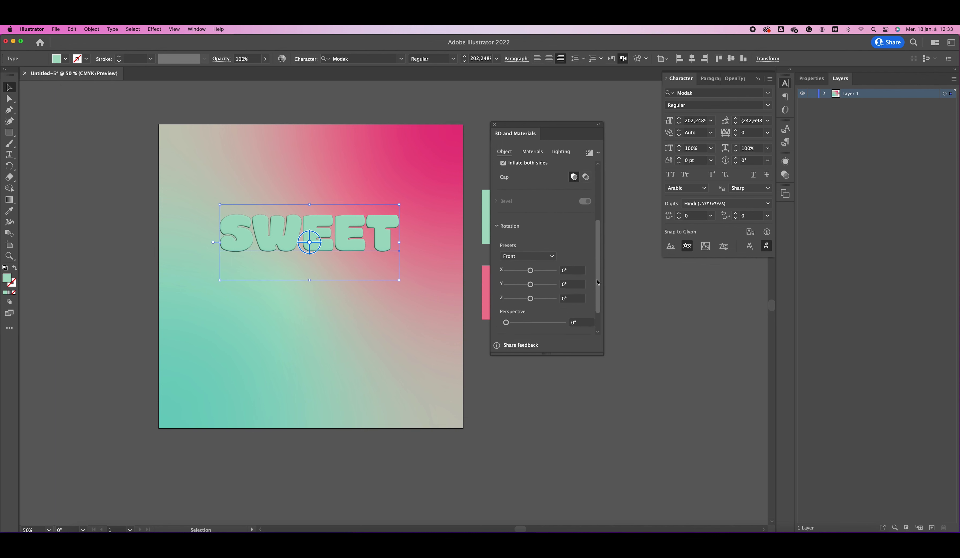
pyautogui.scroll(-3, 545, 240)
pyautogui.click(541, 228)
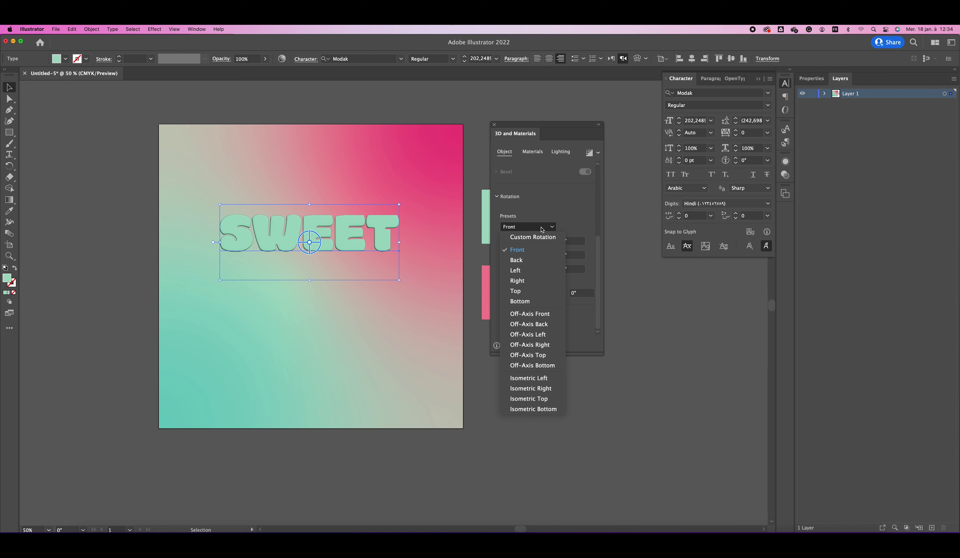
pyautogui.click(551, 379)
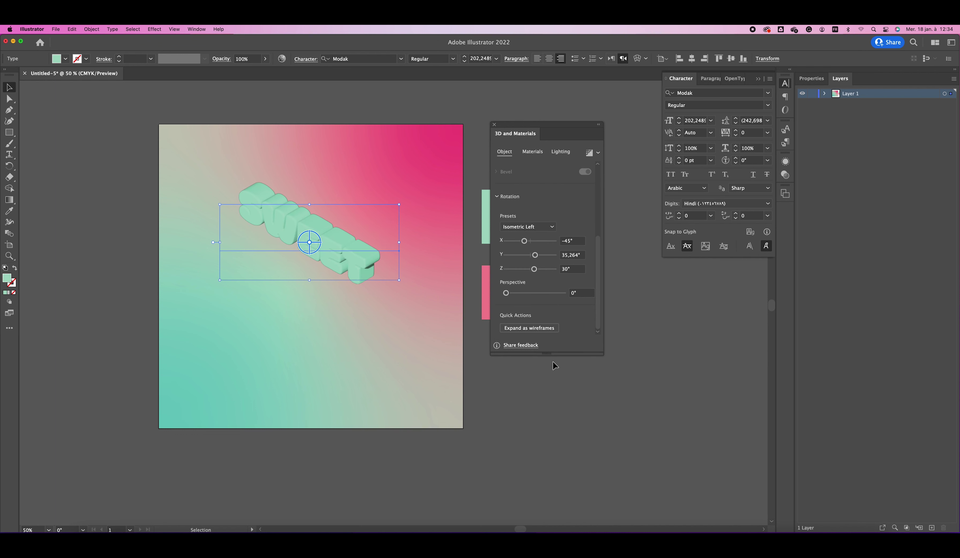
# Set roughness to 0 on SWEET's Default base material
pyautogui.click(533, 151)
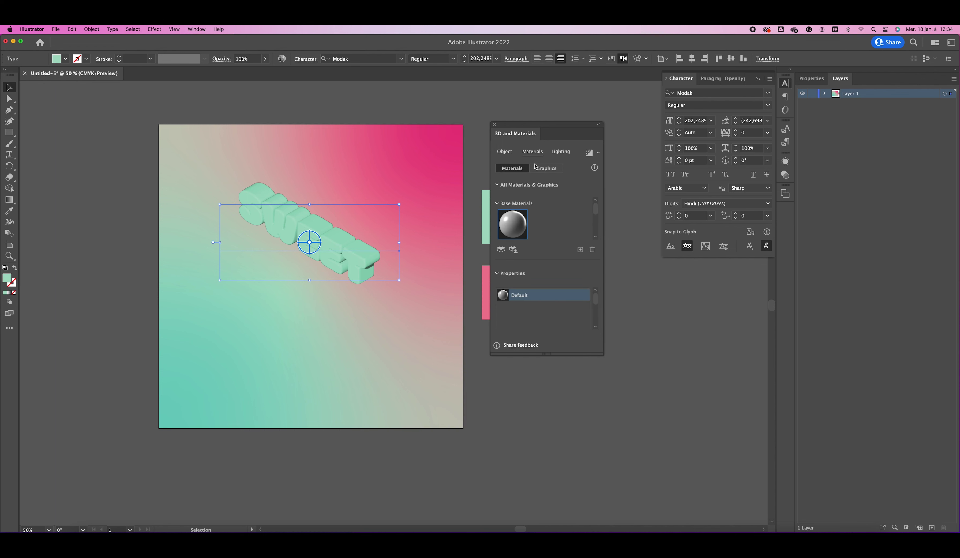
pyautogui.click(520, 224)
pyautogui.moveTo(595, 298); pyautogui.dragTo(597, 323)
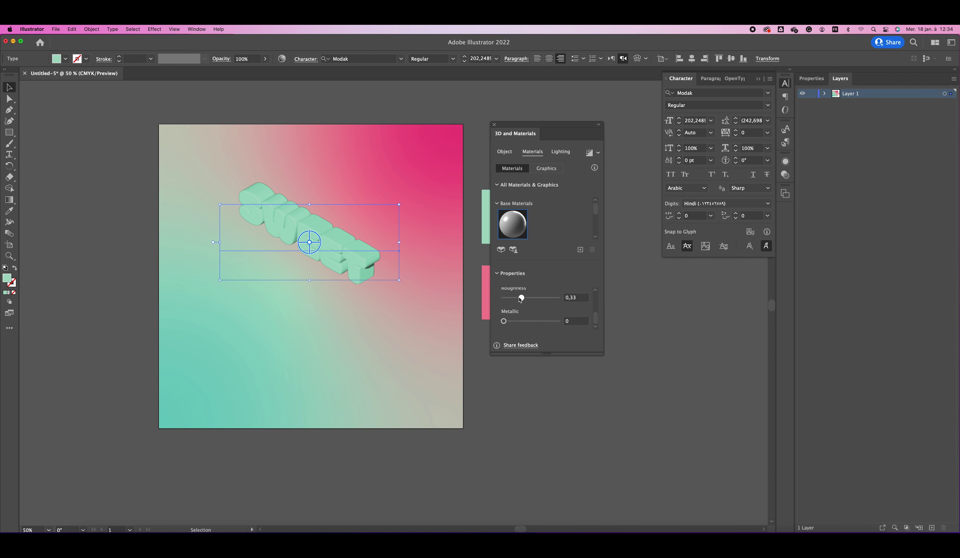
pyautogui.moveTo(526, 297); pyautogui.dragTo(479, 298)
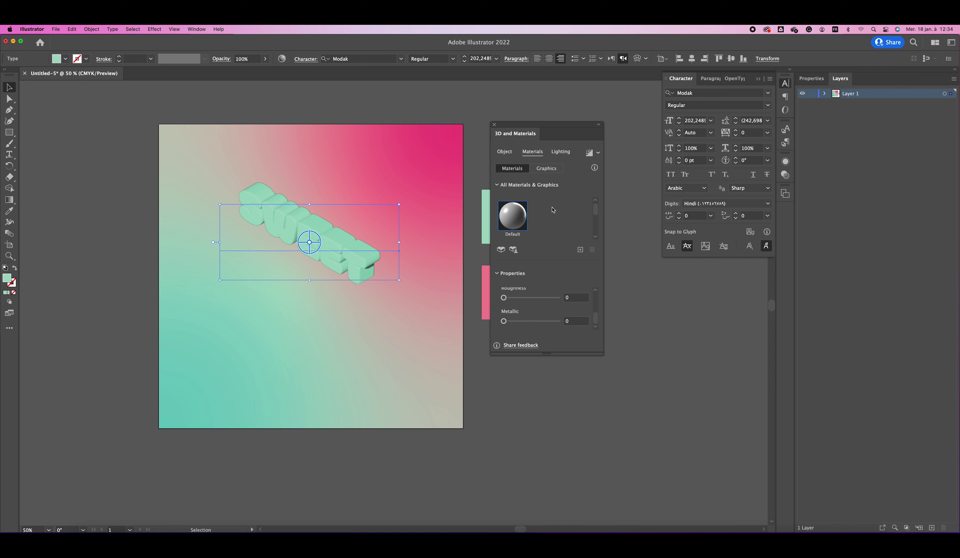
pyautogui.click(560, 153)
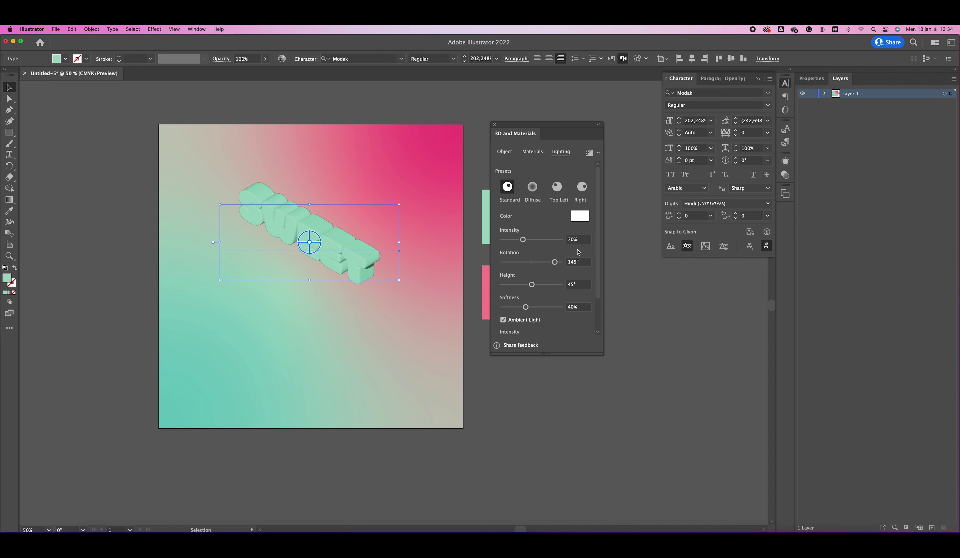
# Light SWEET at 130% intensity, -45° rotation, 85% softness and 61% ambient light
pyautogui.moveTo(523, 240); pyautogui.dragTo(538, 240)
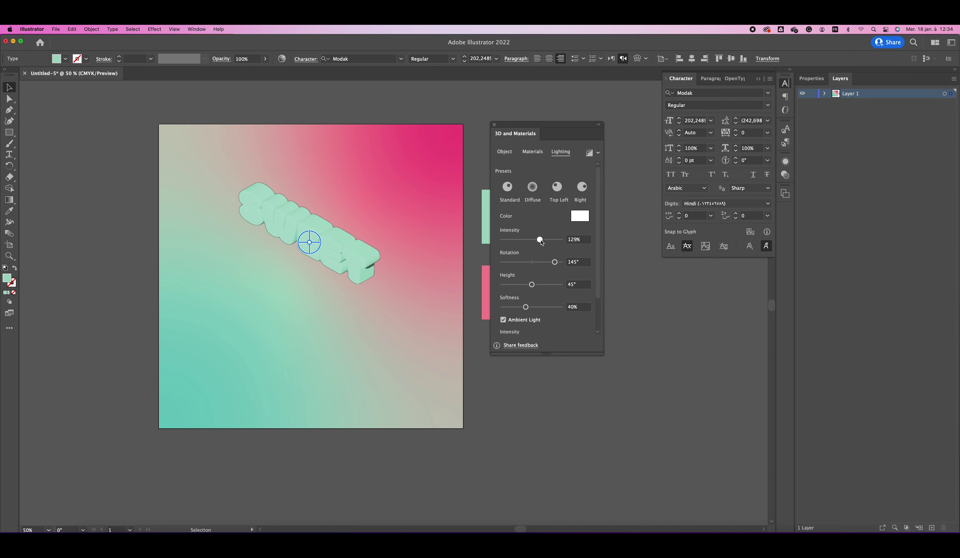
pyautogui.moveTo(541, 240); pyautogui.dragTo(540, 240)
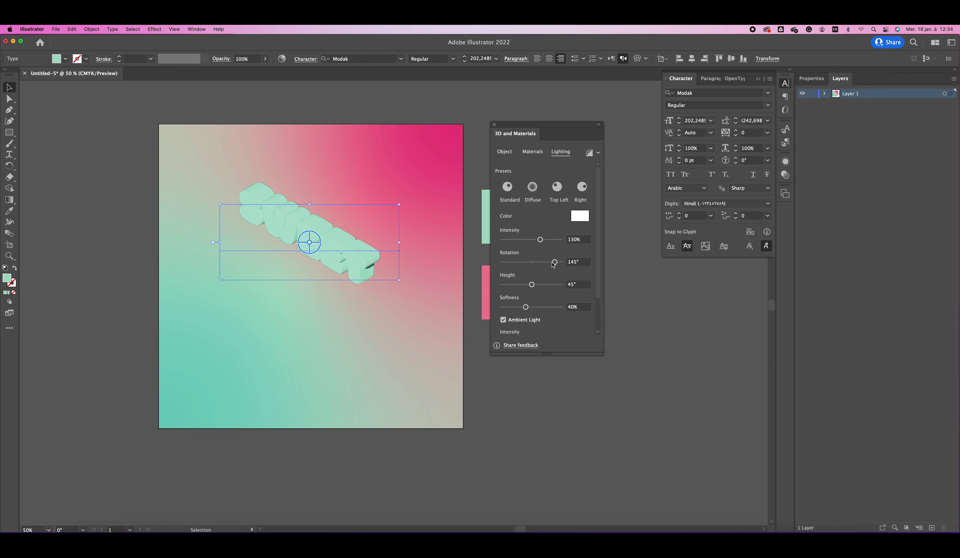
pyautogui.moveTo(555, 263); pyautogui.dragTo(526, 262)
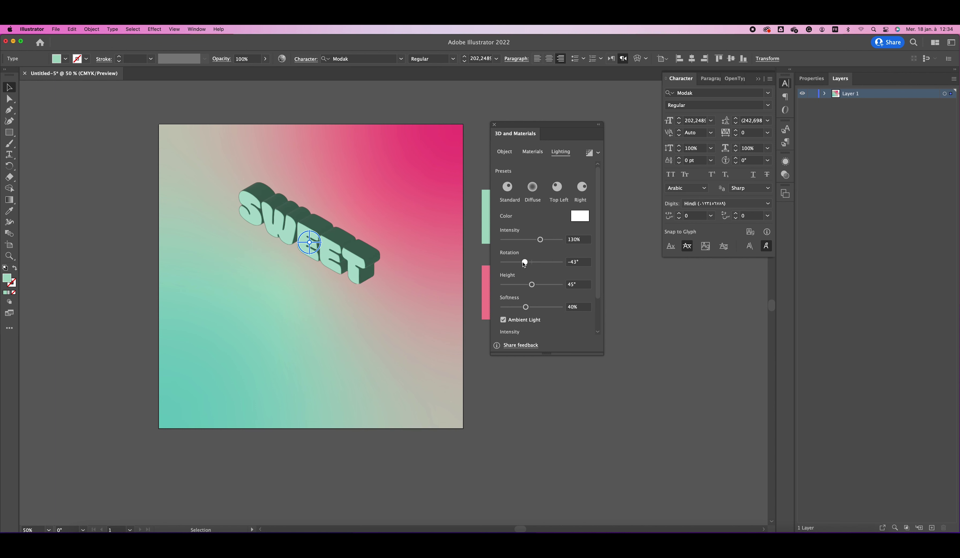
pyautogui.moveTo(524, 265); pyautogui.dragTo(524, 264)
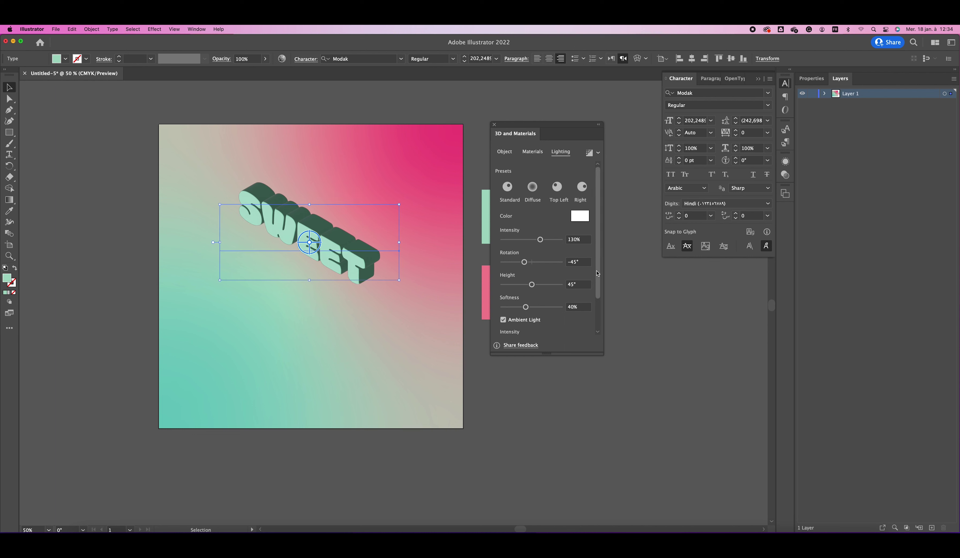
pyautogui.scroll(-3, 544, 268)
pyautogui.moveTo(530, 269); pyautogui.dragTo(542, 270)
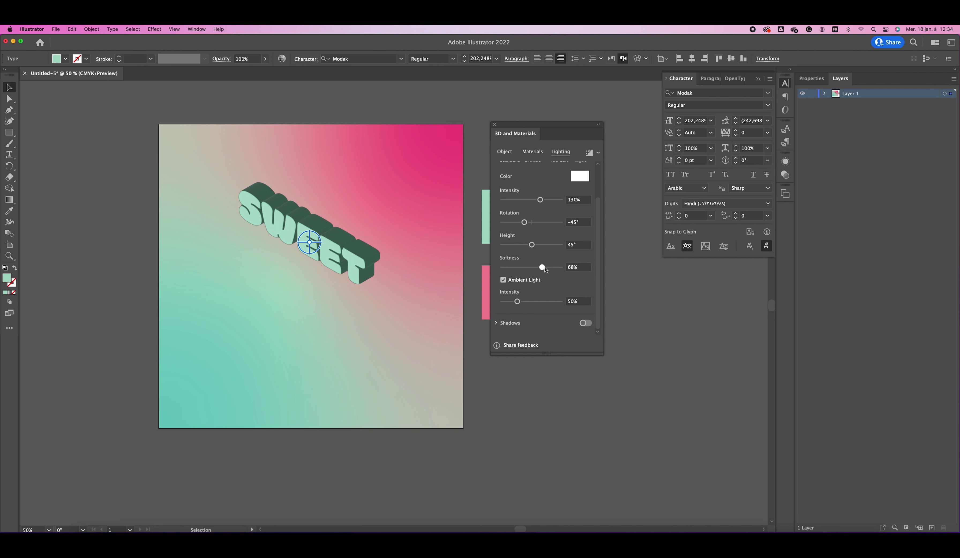
pyautogui.moveTo(549, 270); pyautogui.dragTo(555, 270)
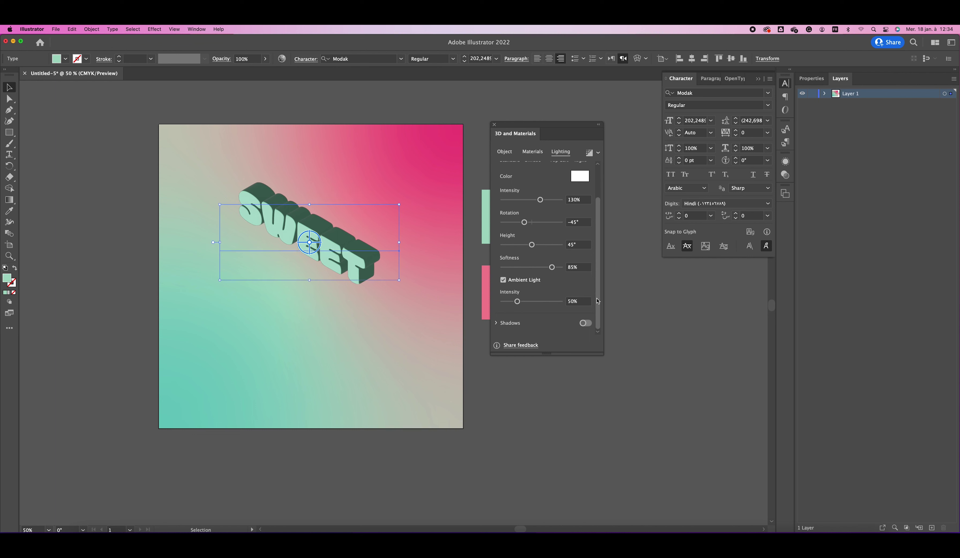
pyautogui.click(524, 301)
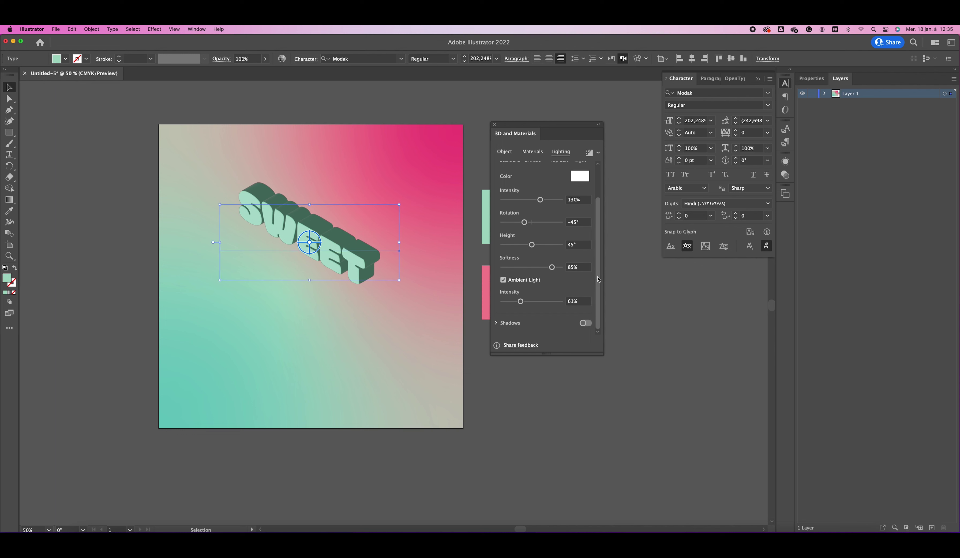
# Turn on SWEET's shadows, positioned Below Object with 400% shadow bounds
pyautogui.click(586, 323)
pyautogui.scroll(-5, 598, 329)
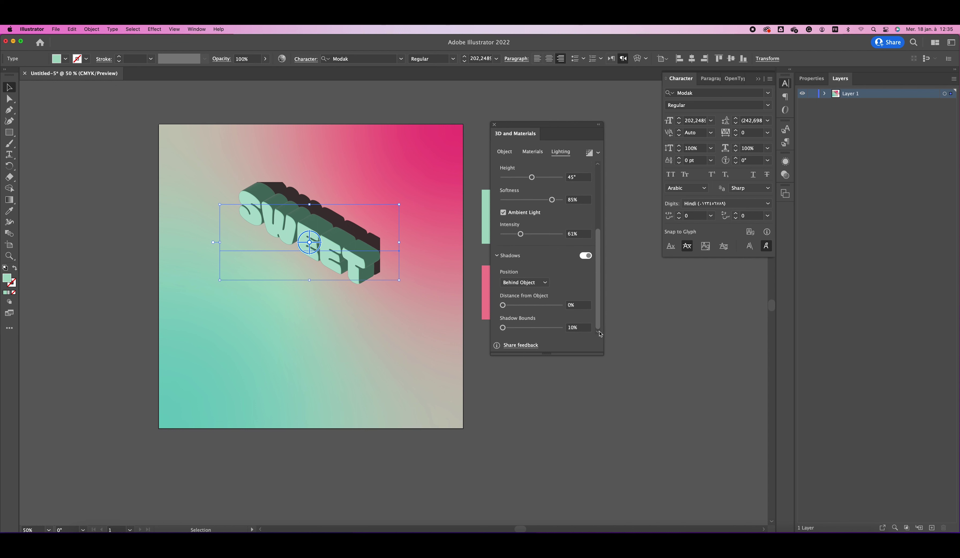
pyautogui.click(525, 283)
pyautogui.click(536, 304)
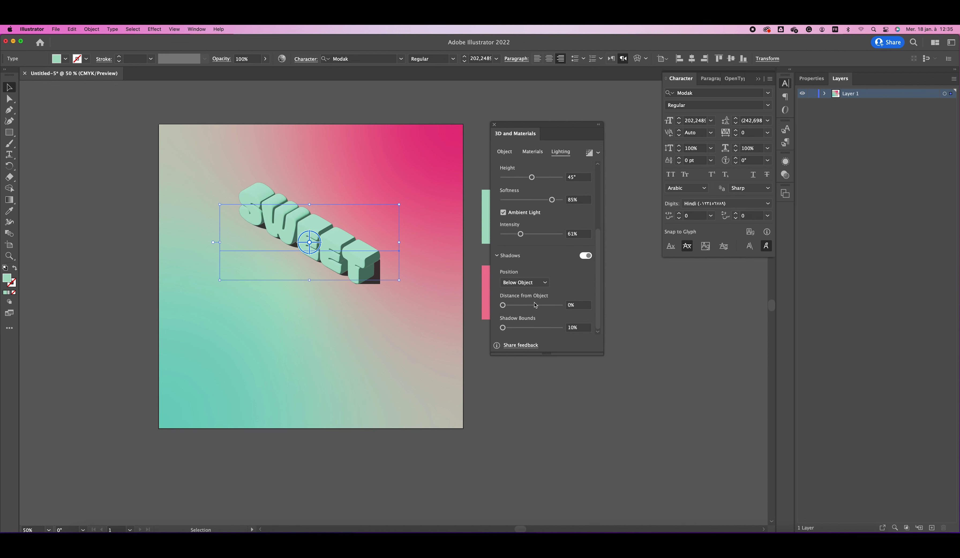
pyautogui.moveTo(503, 327); pyautogui.dragTo(583, 332)
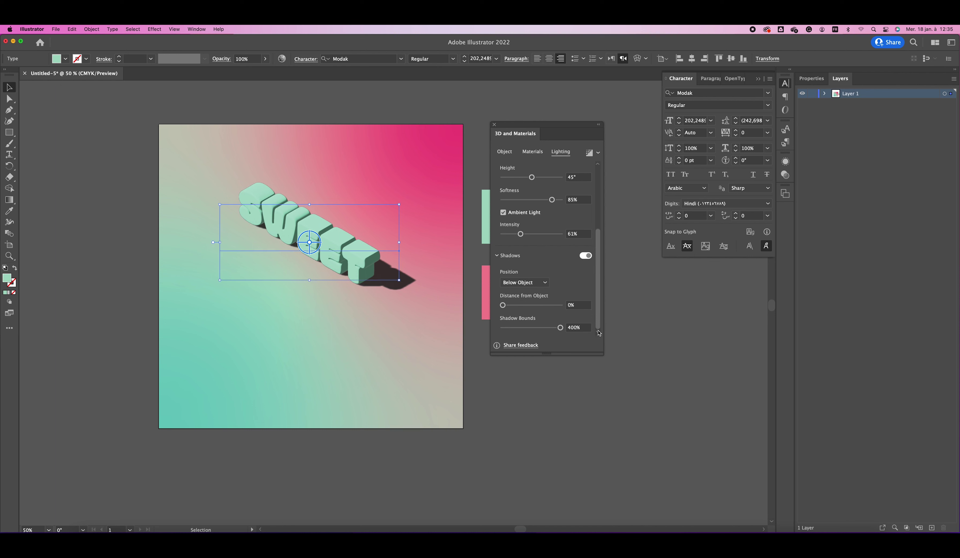
pyautogui.scroll(3, 599, 332)
pyautogui.scroll(3, 591, 287)
pyautogui.scroll(3, 590, 249)
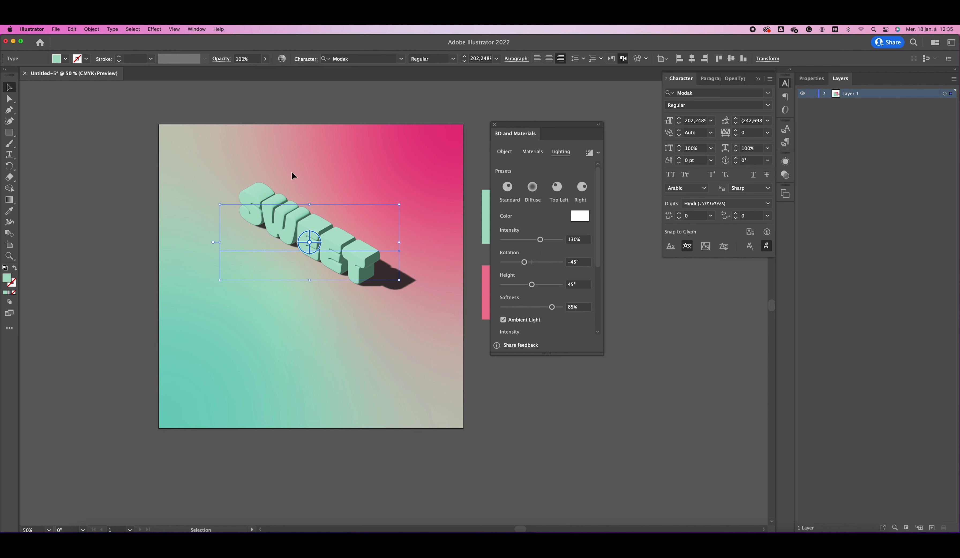
# Shift SWEET slightly up-right, then Alt-drag a copy down-left below the original
pyautogui.click(150, 244)
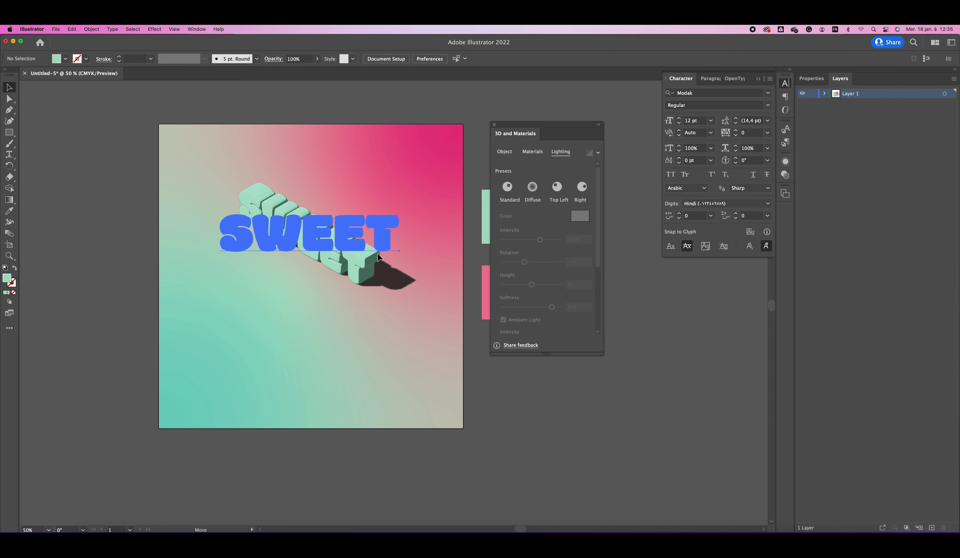
pyautogui.moveTo(385, 247); pyautogui.dragTo(386, 247)
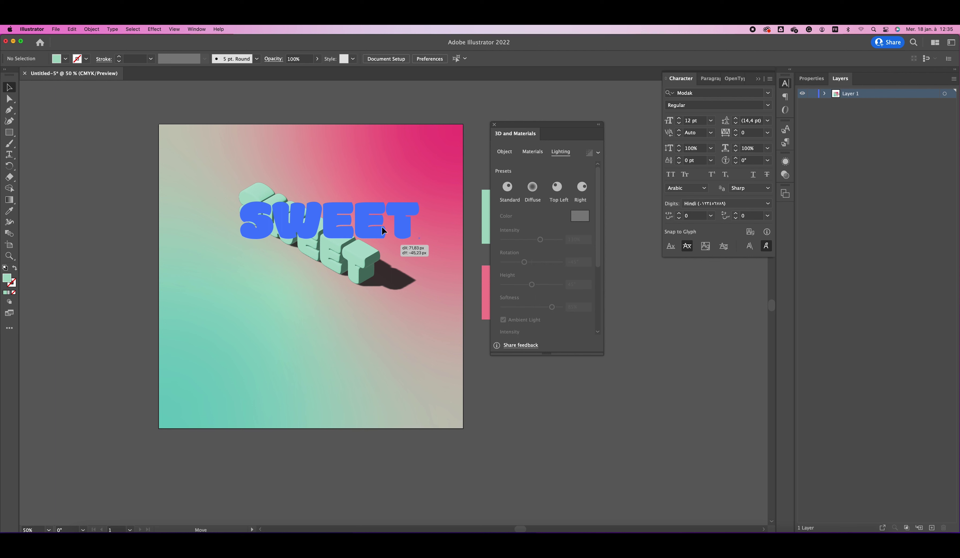
pyautogui.moveTo(383, 230); pyautogui.dragTo(384, 231)
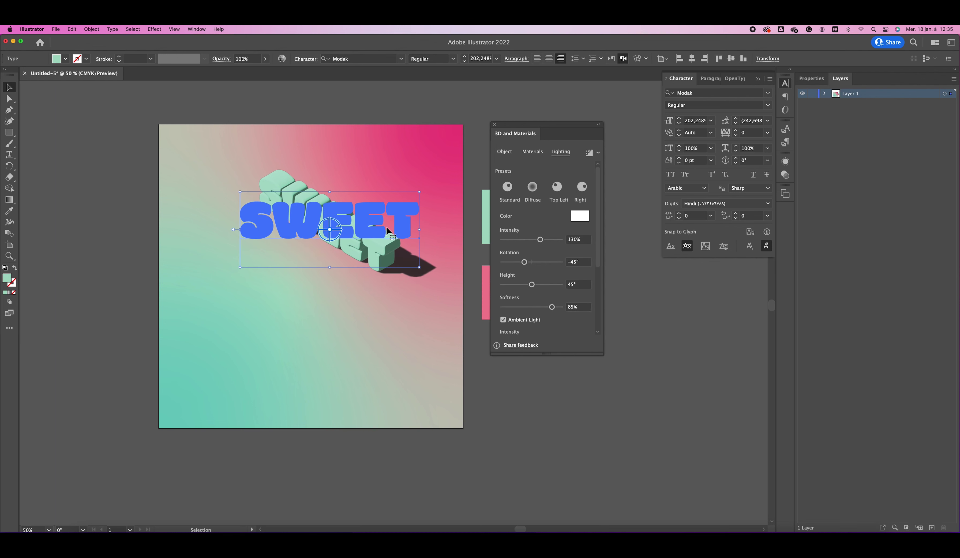
pyautogui.moveTo(344, 269); pyautogui.dragTo(338, 320)
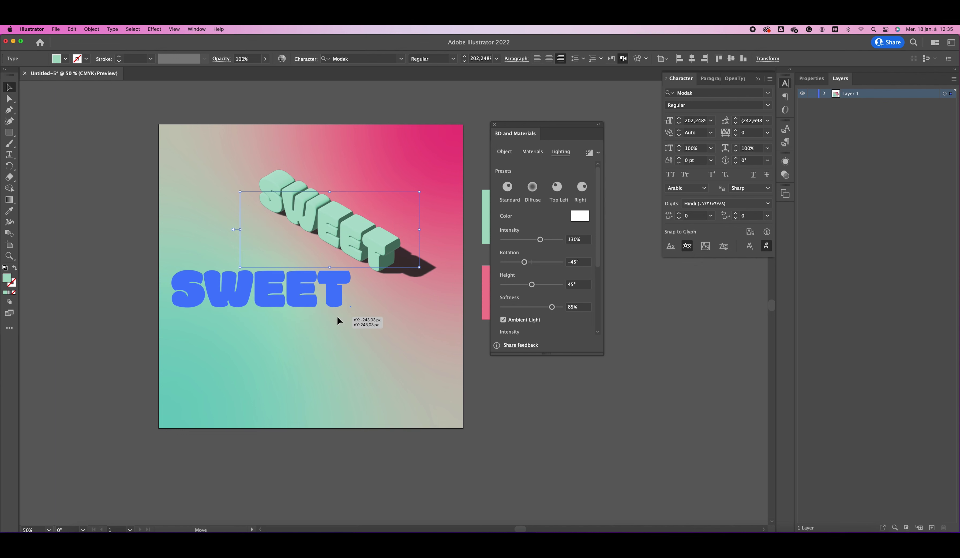
pyautogui.moveTo(336, 316); pyautogui.dragTo(337, 316)
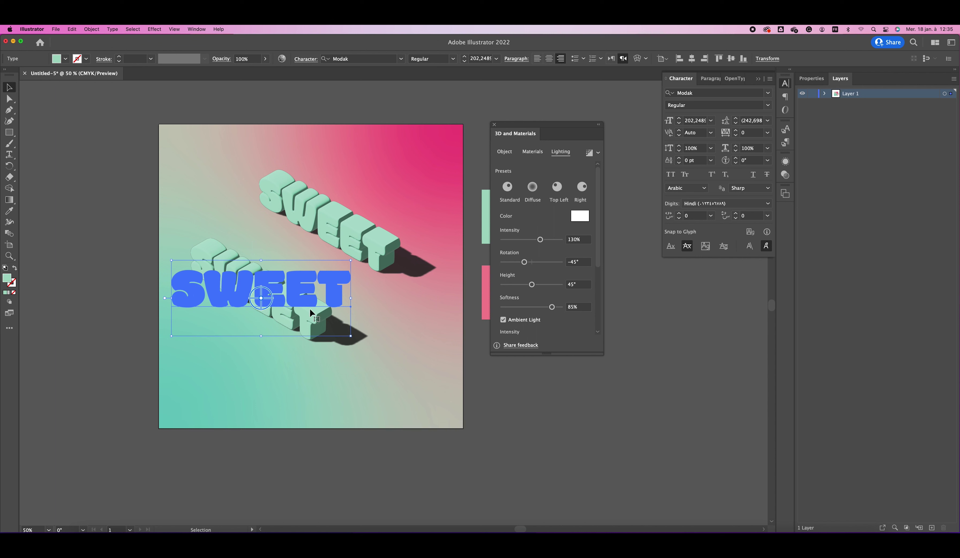
# Retype the duplicated SWEET copy so it reads 'DAY'
pyautogui.doubleClick(309, 296)
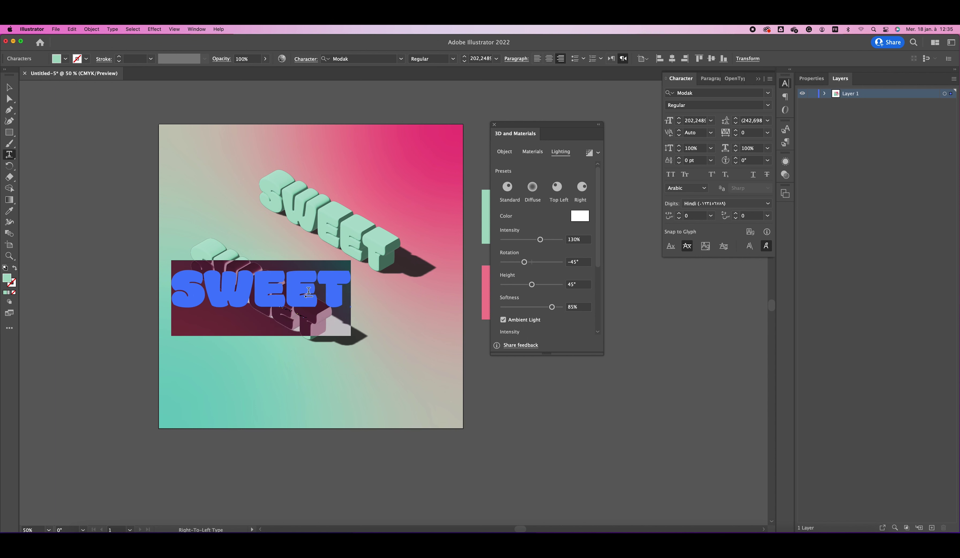
pyautogui.write('O')
pyautogui.write('A')
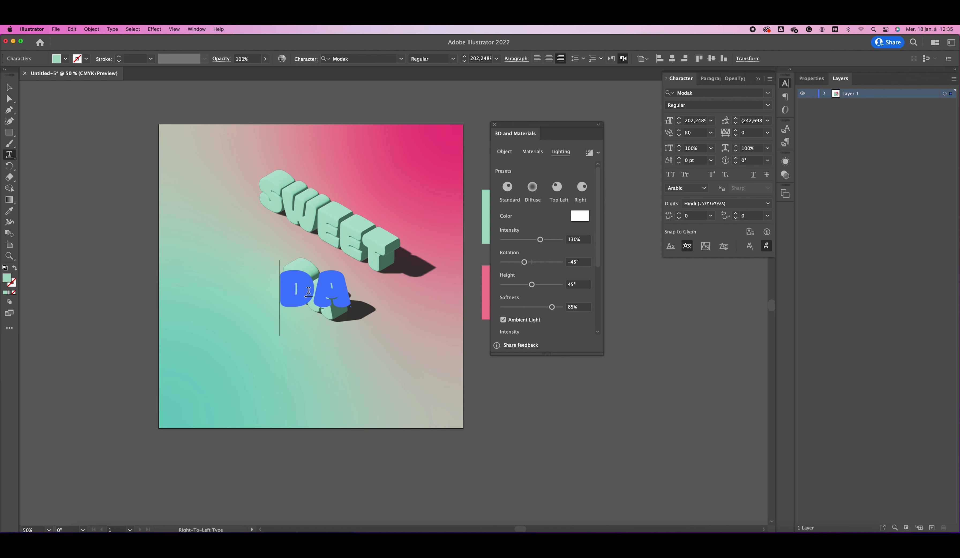
pyautogui.write('Y')
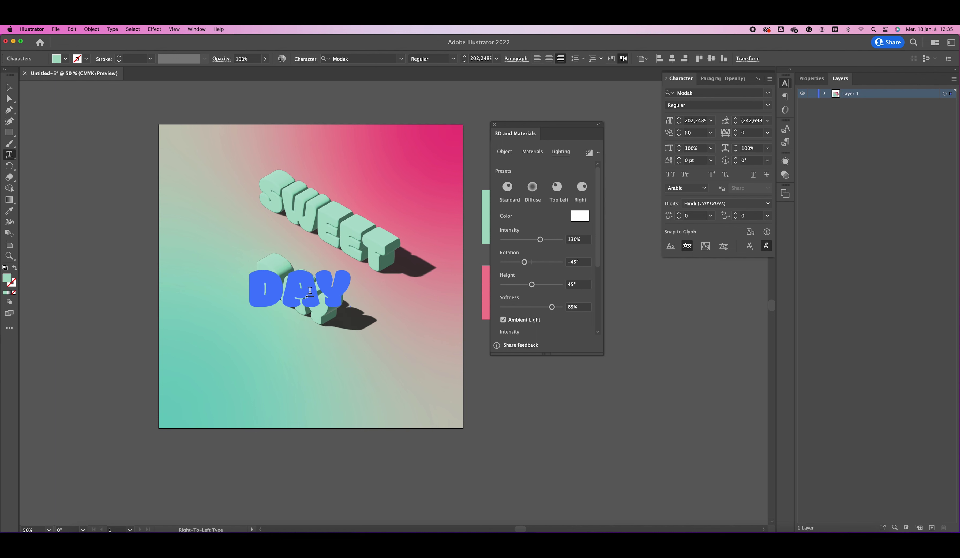
pyautogui.click(9, 87)
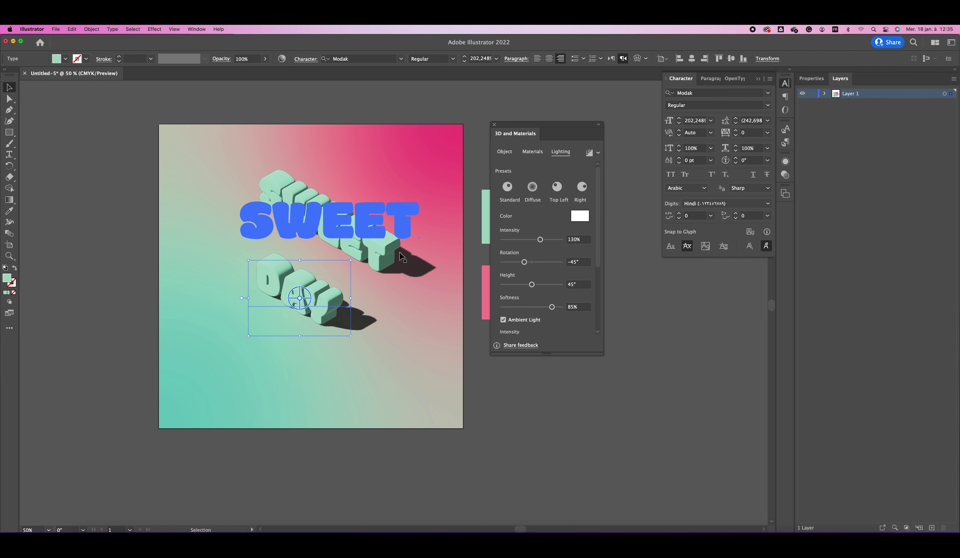
# Set DAY's 3D rotation preset to Isometric Top (X 45°, Y 35.264°, Z 30°)
pyautogui.click(504, 152)
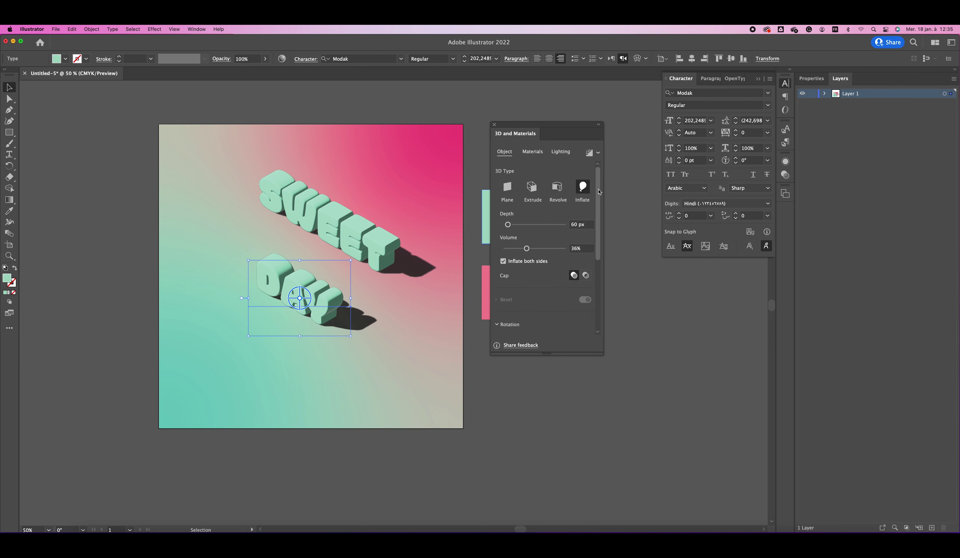
pyautogui.scroll(-5, 601, 200)
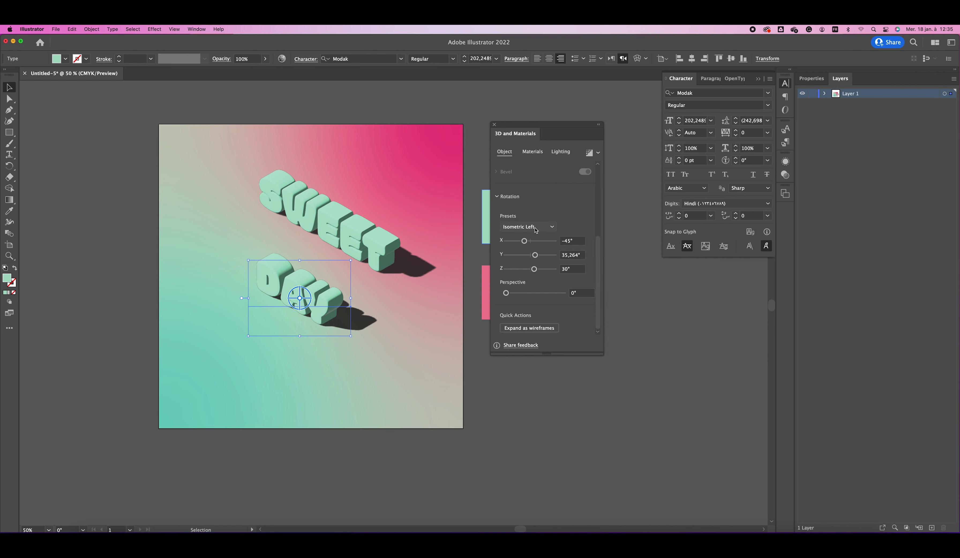
pyautogui.click(536, 228)
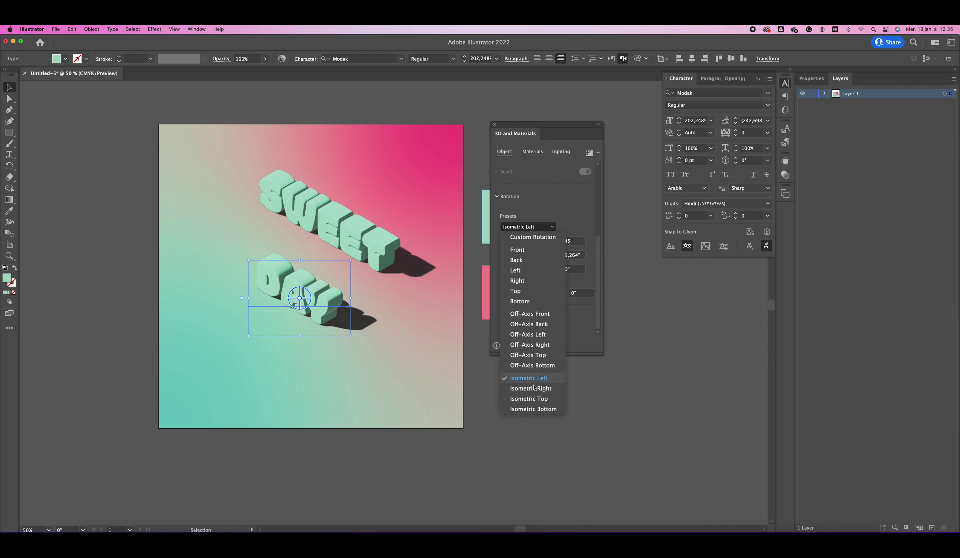
pyautogui.click(533, 400)
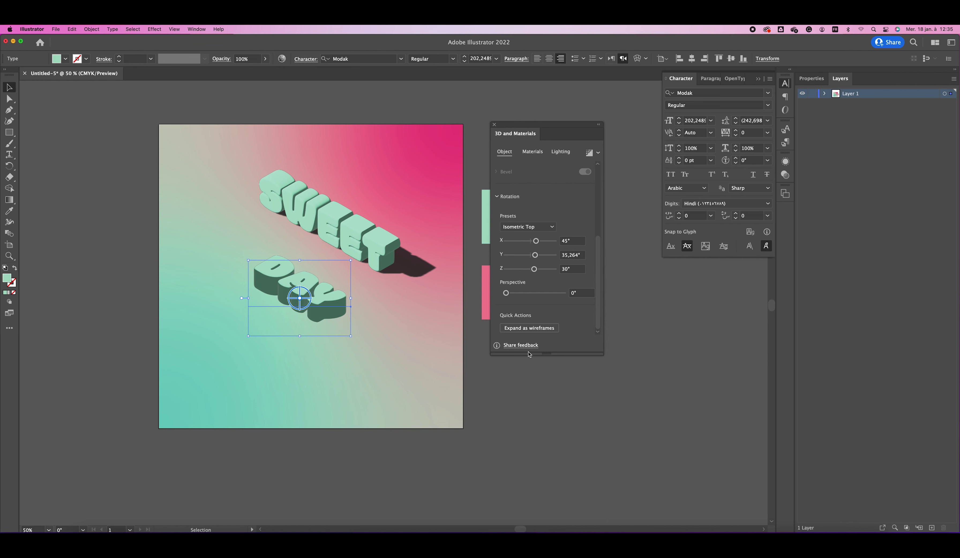
# Set DAY's shadow position to Behind Object
pyautogui.click(567, 153)
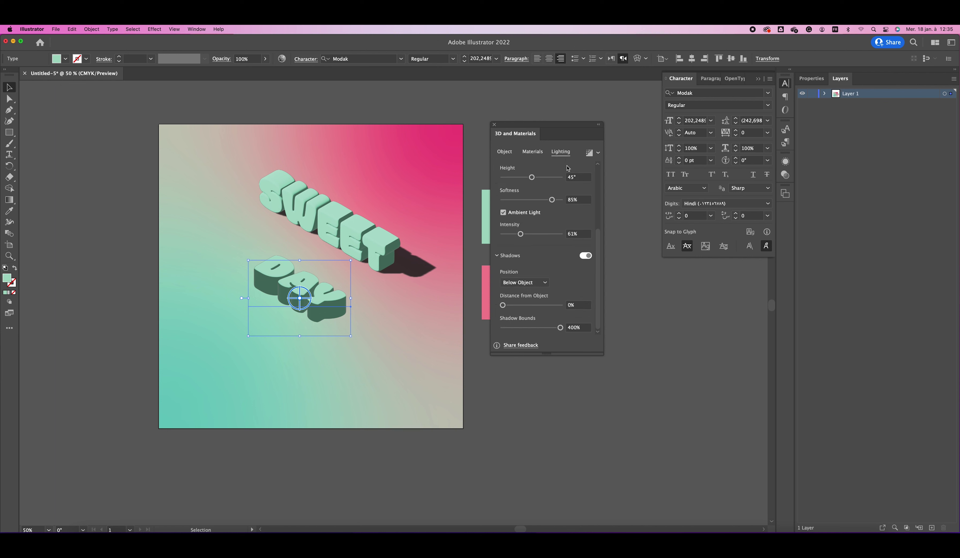
pyautogui.click(540, 281)
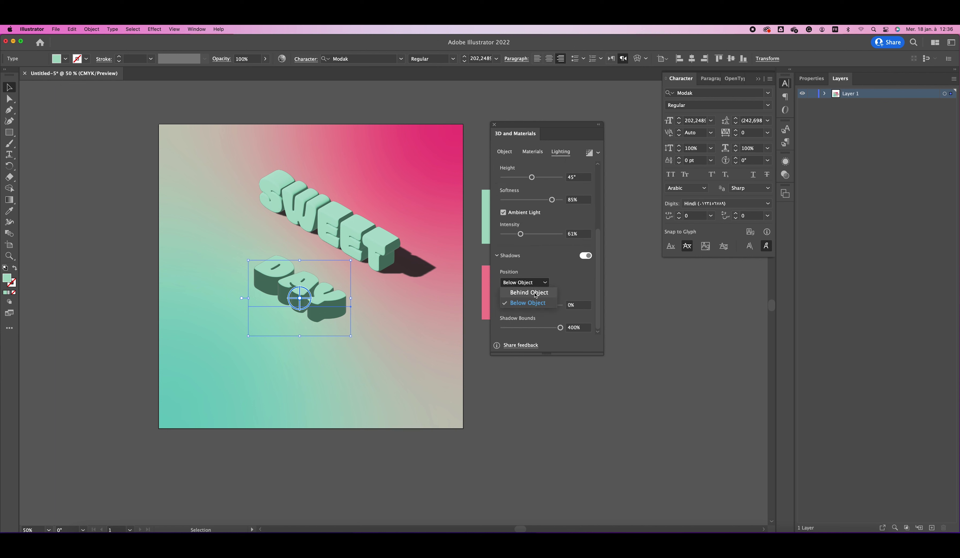
pyautogui.click(536, 293)
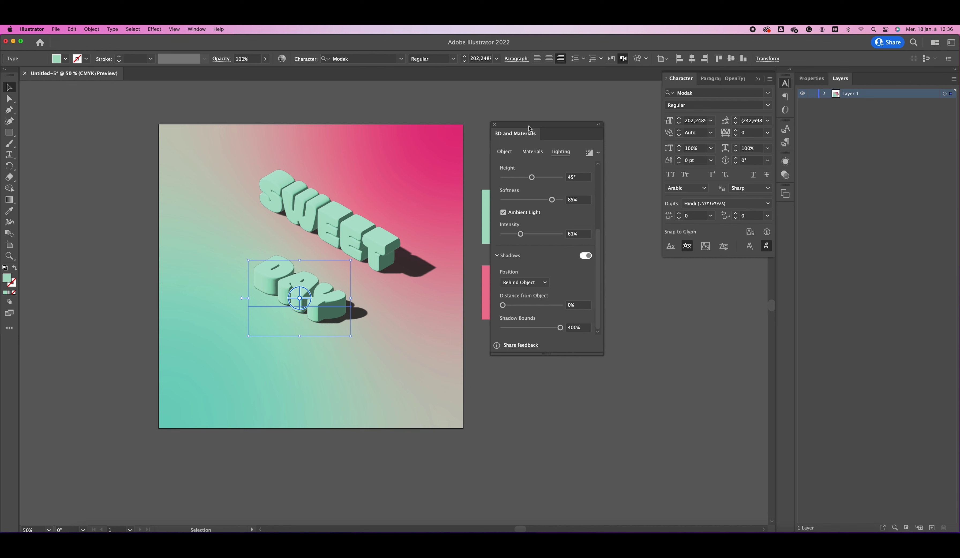
pyautogui.moveTo(529, 128); pyautogui.dragTo(575, 128)
# Fill DAY with the pink sampled from the pink swatch using the Eyedropper
pyautogui.click(466, 112)
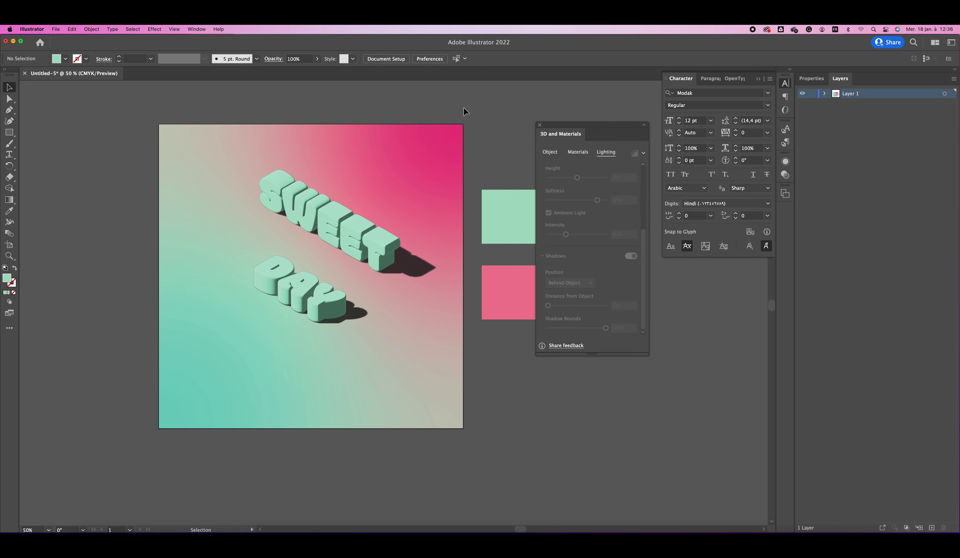
pyautogui.click(318, 279)
pyautogui.press('i')
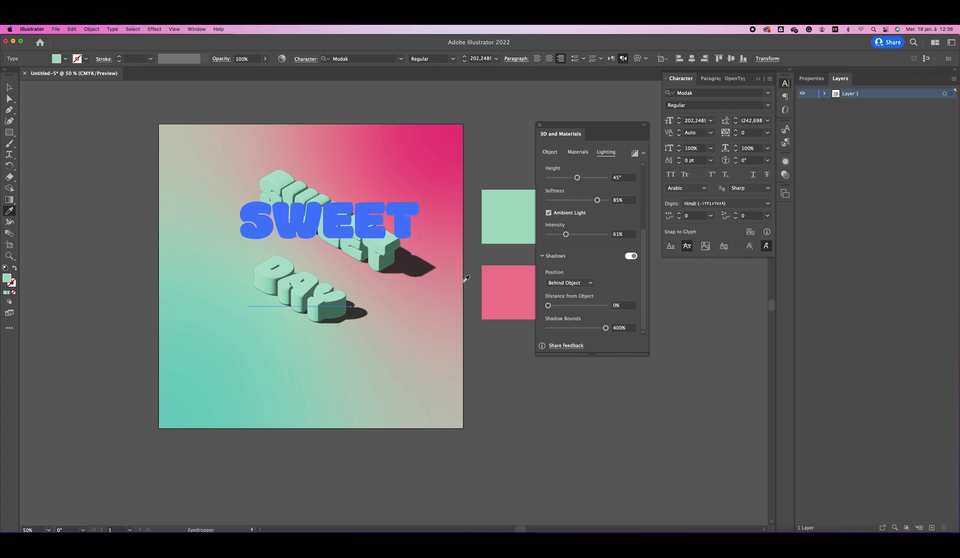
pyautogui.click(505, 285)
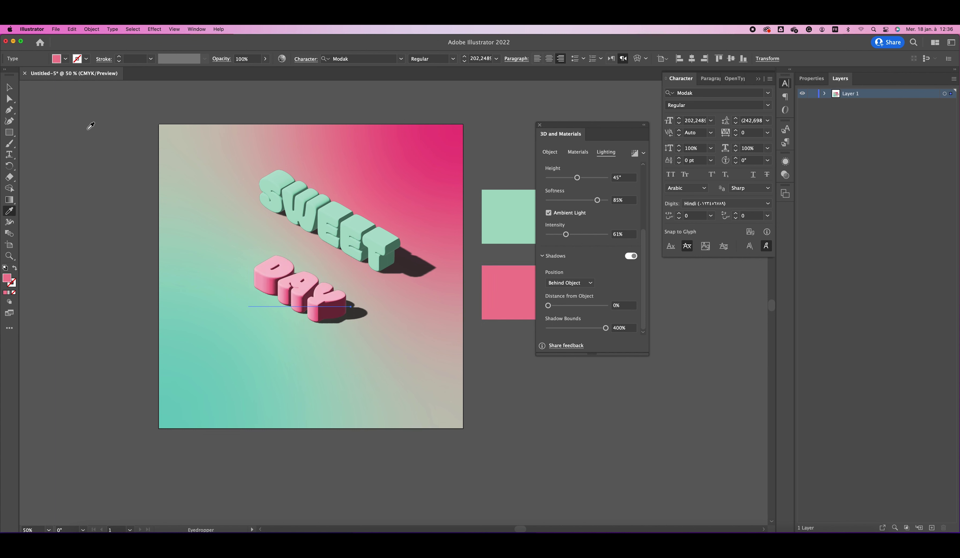
# Move DAY up and left, closer beneath SWEET
pyautogui.click(7, 88)
pyautogui.click(64, 115)
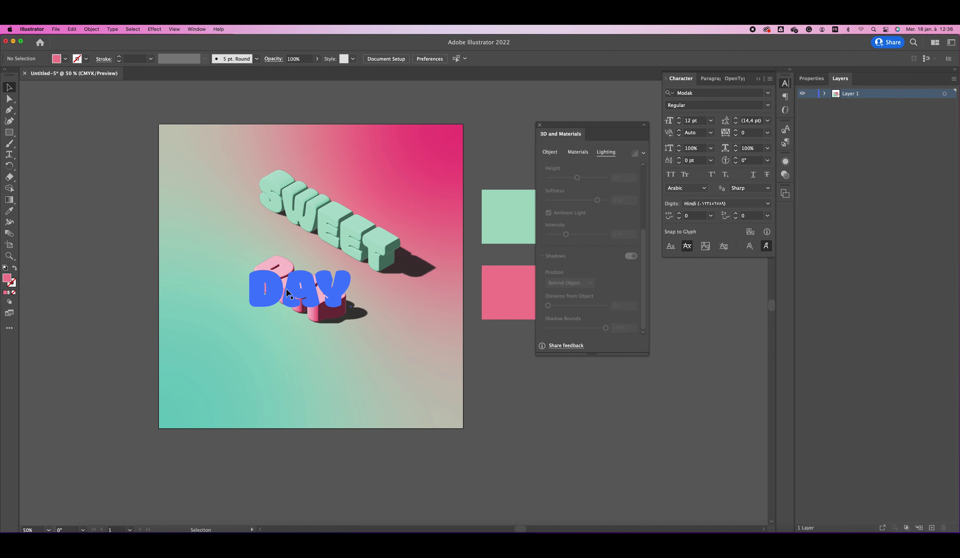
pyautogui.moveTo(288, 293)
pyautogui.mouseDown()
pyautogui.moveTo(281, 266)
pyautogui.moveTo(309, 254)
pyautogui.mouseUp()
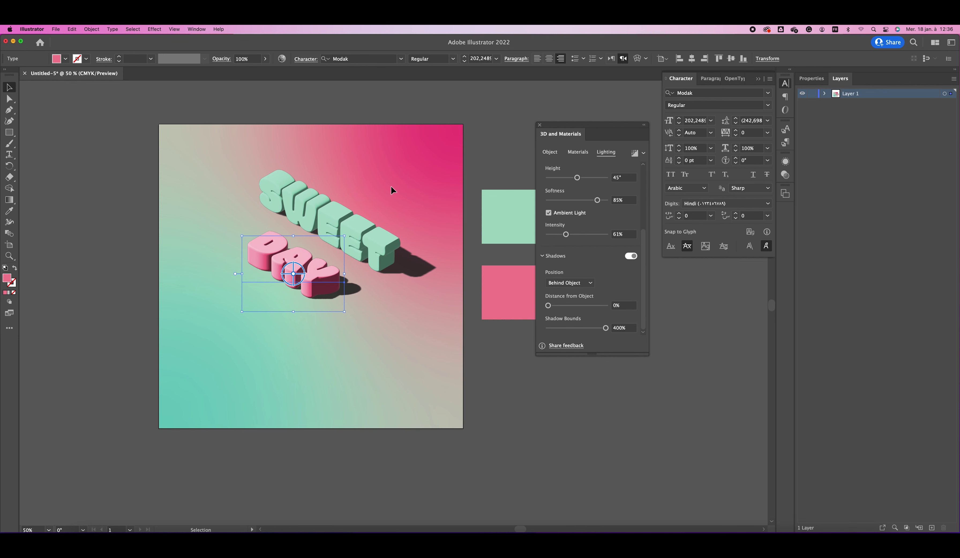
# Move SWEET and DAY together toward the artboard centre, then select SWEET for ray-traced rendering
pyautogui.moveTo(391, 185)
pyautogui.mouseDown()
pyautogui.moveTo(267, 292)
pyautogui.moveTo(284, 304)
pyautogui.mouseUp()
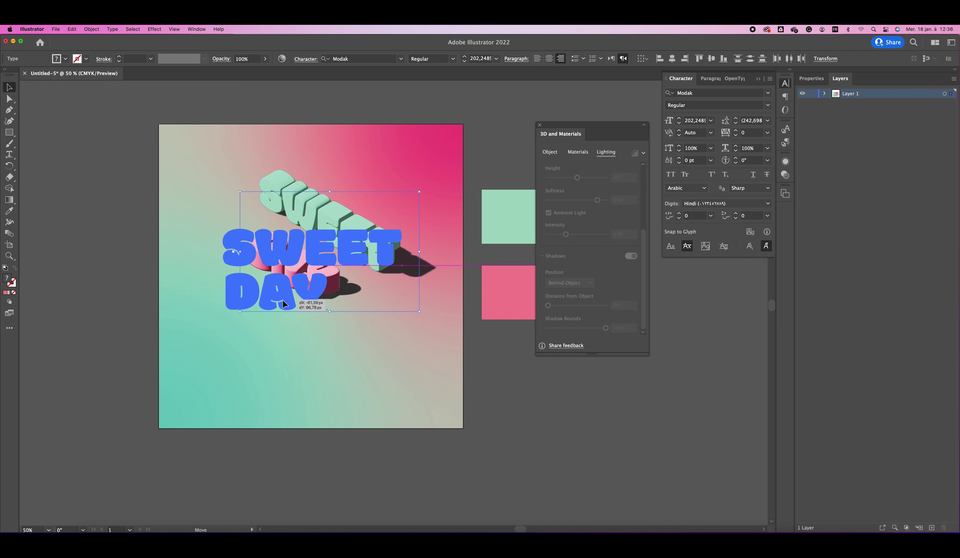
pyautogui.moveTo(284, 304); pyautogui.dragTo(300, 289)
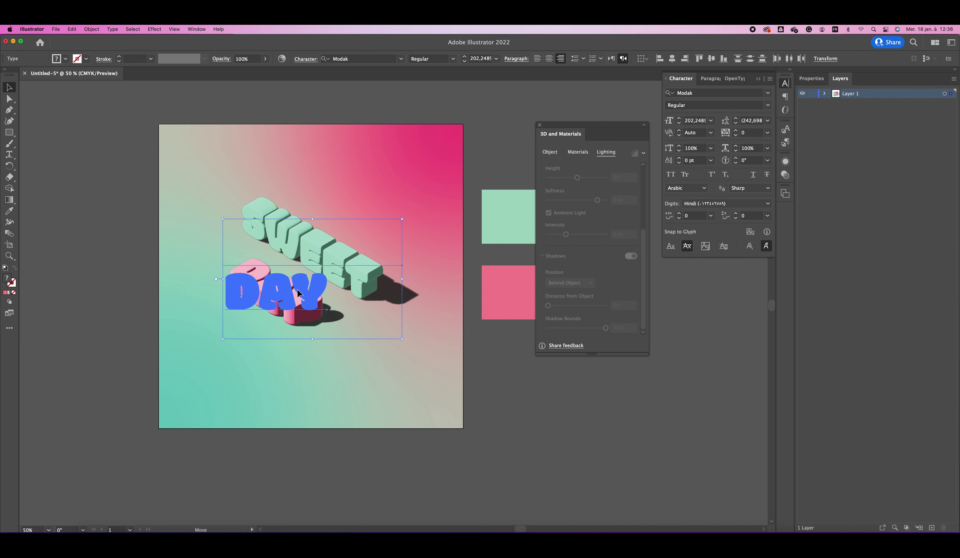
pyautogui.click(103, 272)
pyautogui.click(264, 280)
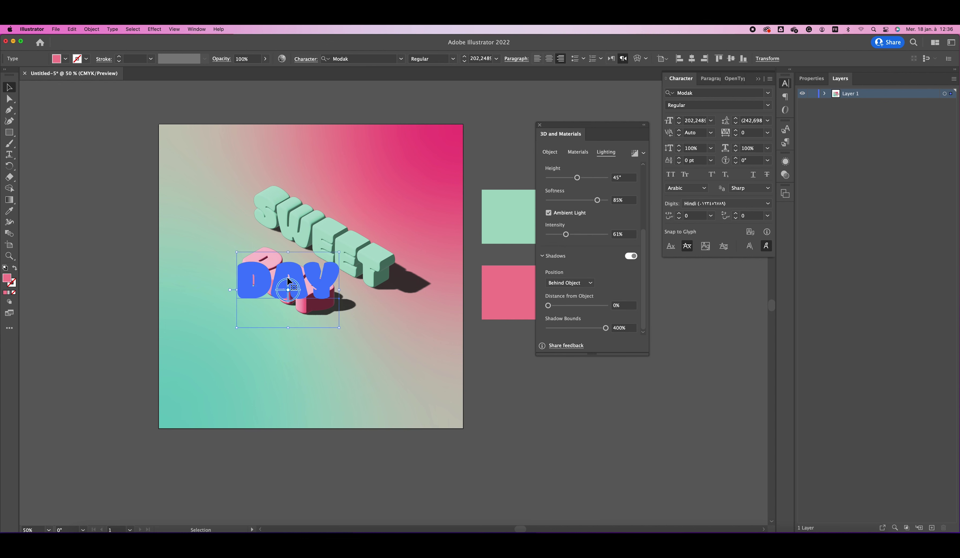
pyautogui.click(336, 230)
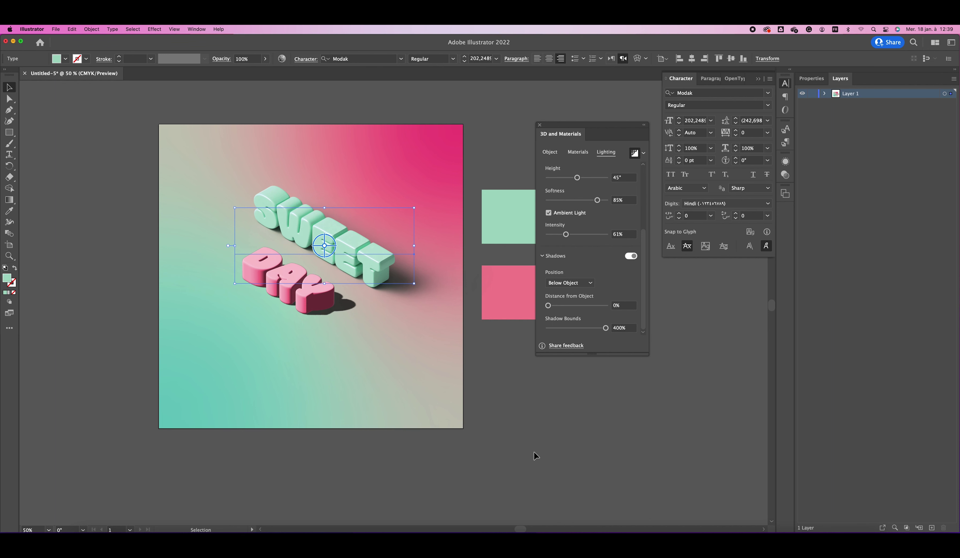
# Enable Render with Ray Tracing on DAY, then deselect it
pyautogui.click(558, 437)
pyautogui.click(312, 306)
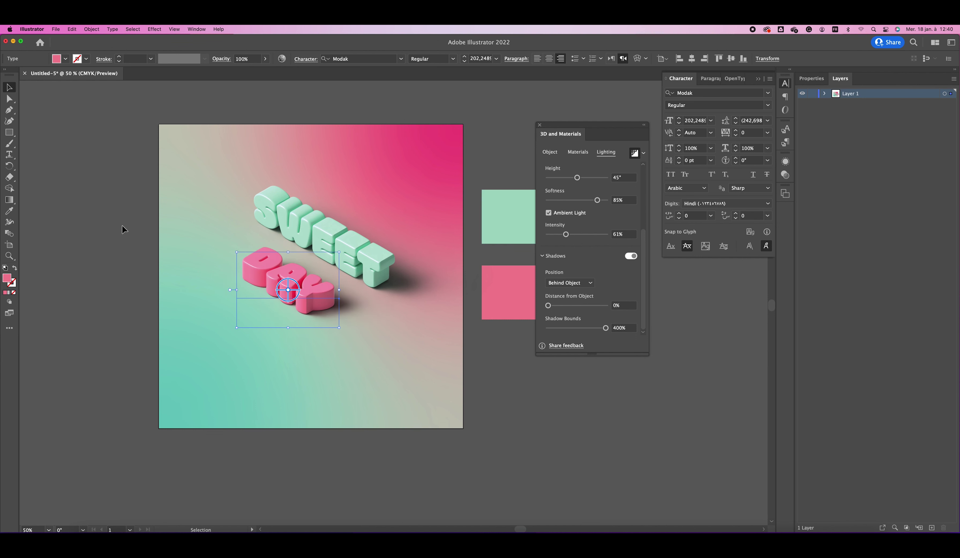
pyautogui.click(122, 229)
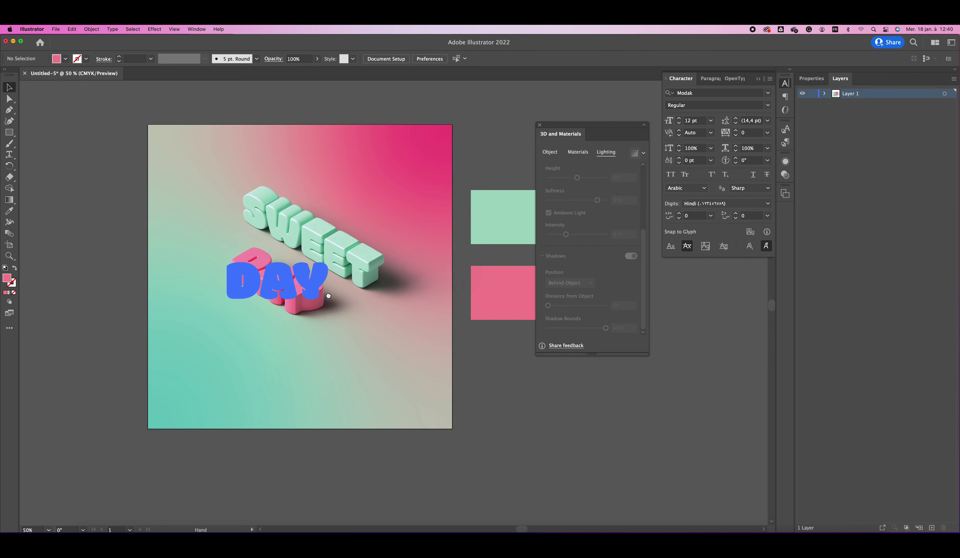
# Zoom in and pan to inspect the 3D SWEET DAY lettering up close
pyautogui.hscroll(5, 321, 290)
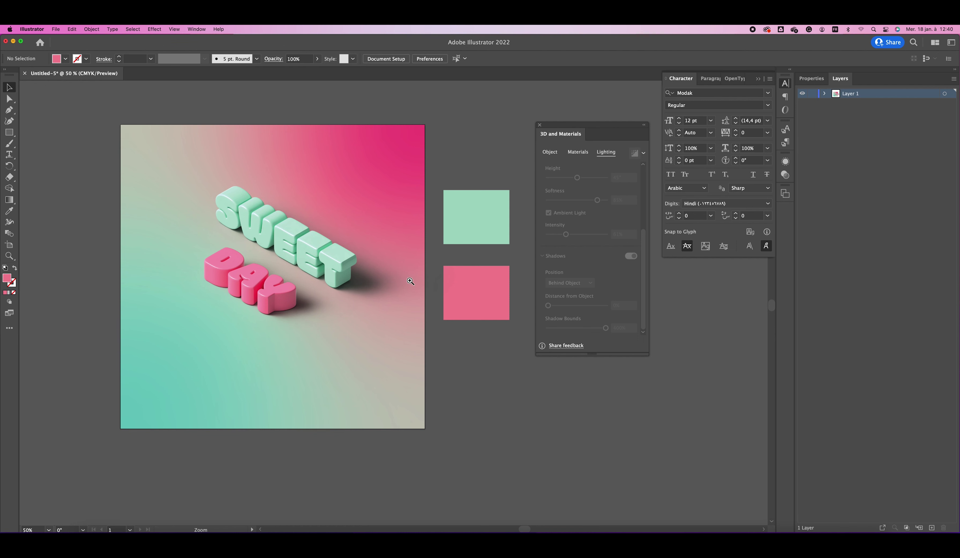
pyautogui.scroll(1, 411, 276)
pyautogui.moveTo(414, 280)
pyautogui.mouseDown()
pyautogui.moveTo(473, 281)
pyautogui.moveTo(469, 303)
pyautogui.mouseUp()
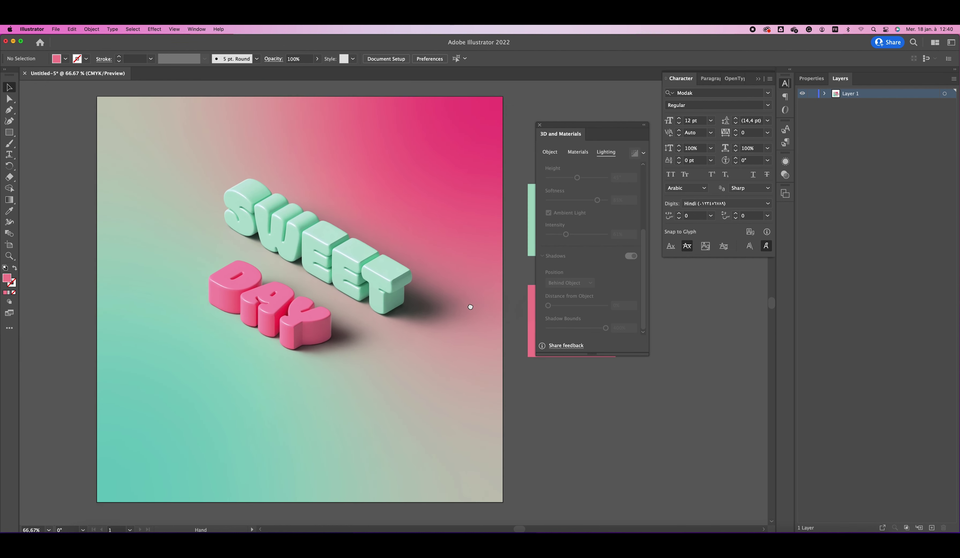
pyautogui.click(423, 272)
pyautogui.moveTo(422, 272)
pyautogui.mouseDown()
pyautogui.moveTo(485, 295)
pyautogui.moveTo(472, 295)
pyautogui.mouseUp()
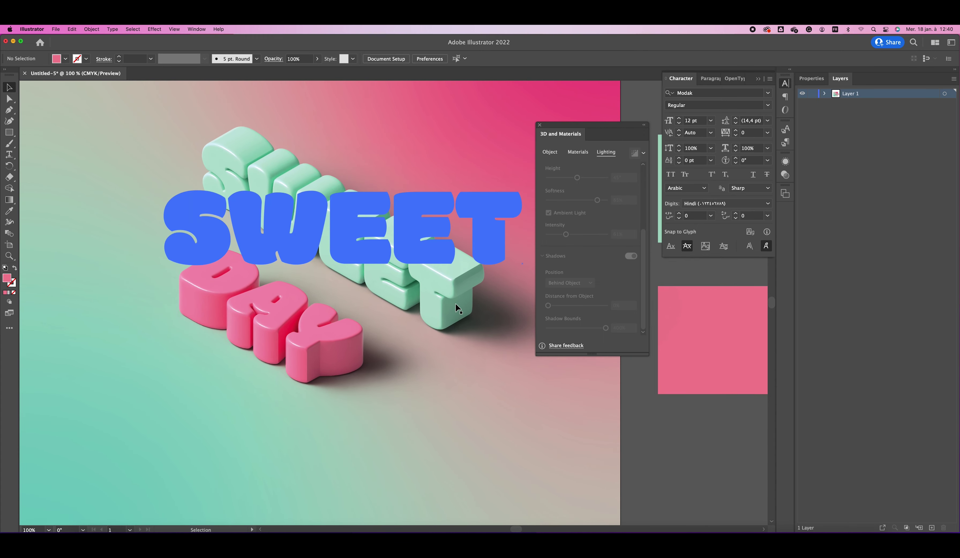
# Close the 3D and Materials panel and zoom back out to the whole artboard
pyautogui.click(539, 125)
pyautogui.moveTo(488, 180); pyautogui.dragTo(527, 181)
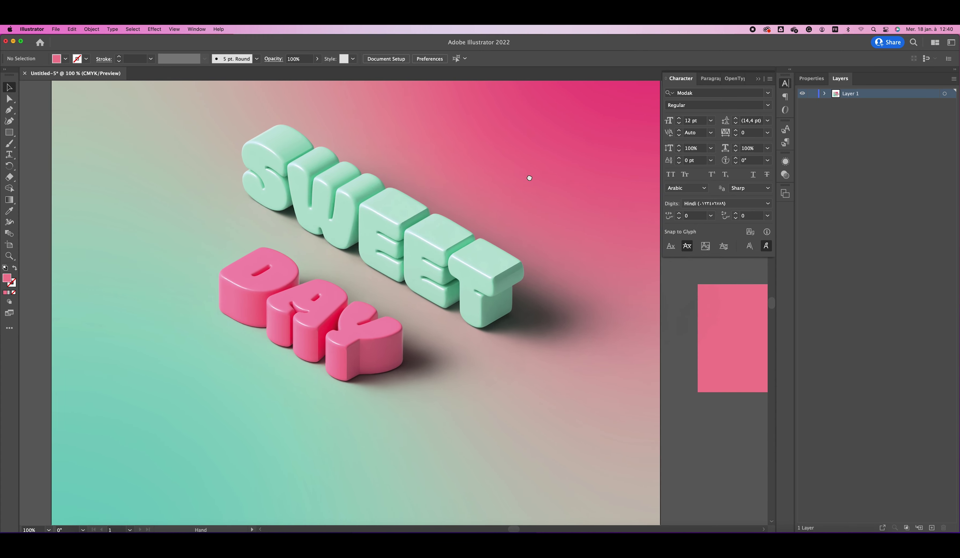
pyautogui.keyDown('alt'); pyautogui.click(518, 244); pyautogui.keyUp('alt')
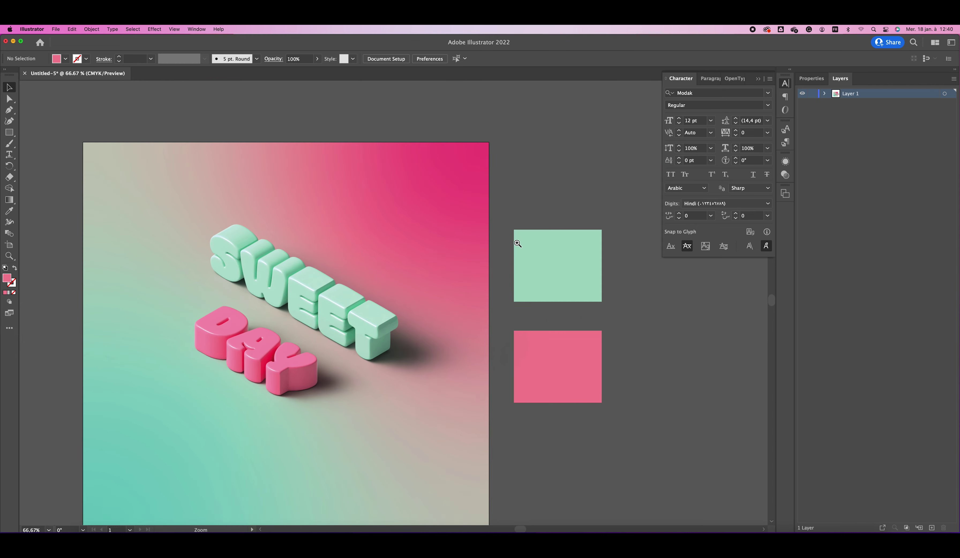
pyautogui.scroll(-3, 485, 210)
pyautogui.hscroll(-3, 485, 210)
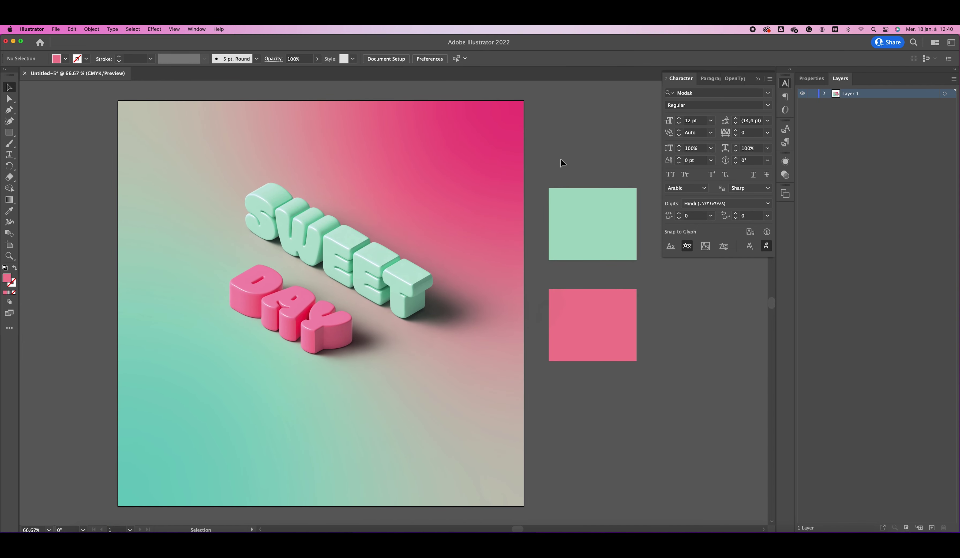
pyautogui.scroll(-1, 563, 163)
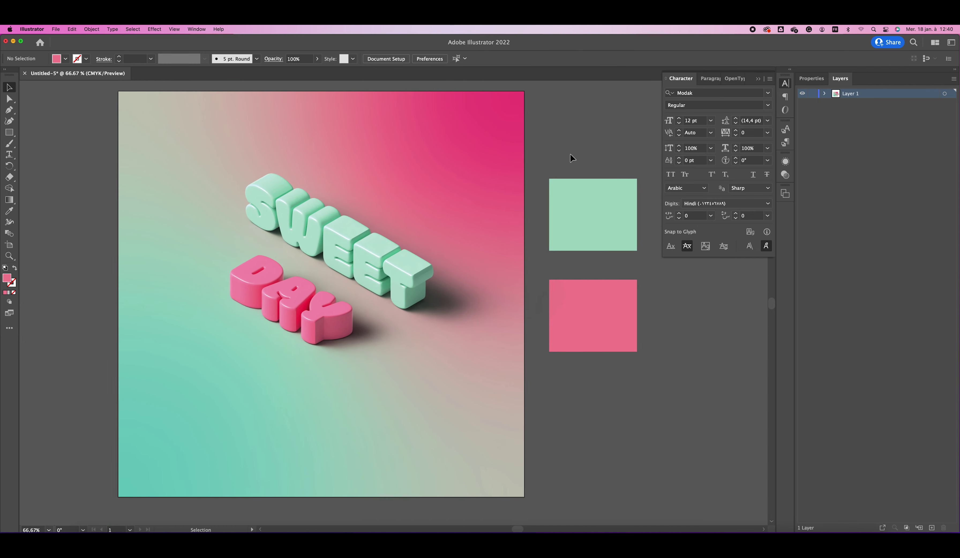